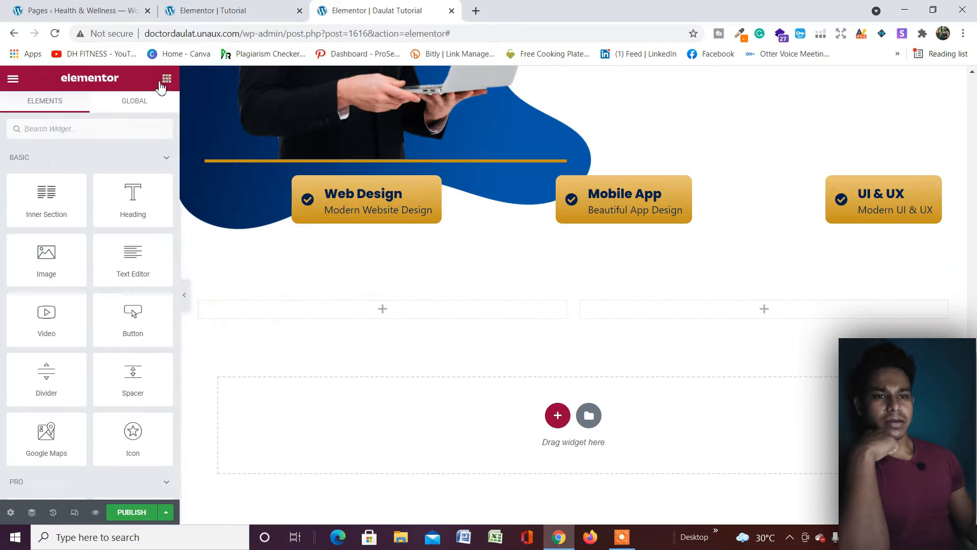
Add an Image widget to the right column of the empty two-column section below the service boxes.
left_click_drag(56, 263, 719, 310)
scroll(493, 392, "down", 5)
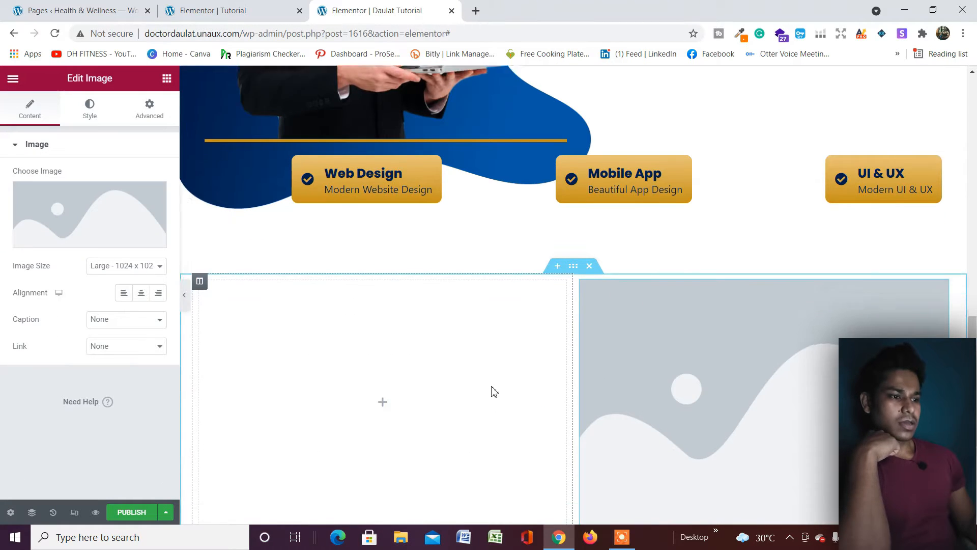
scroll(611, 224, "up", 4)
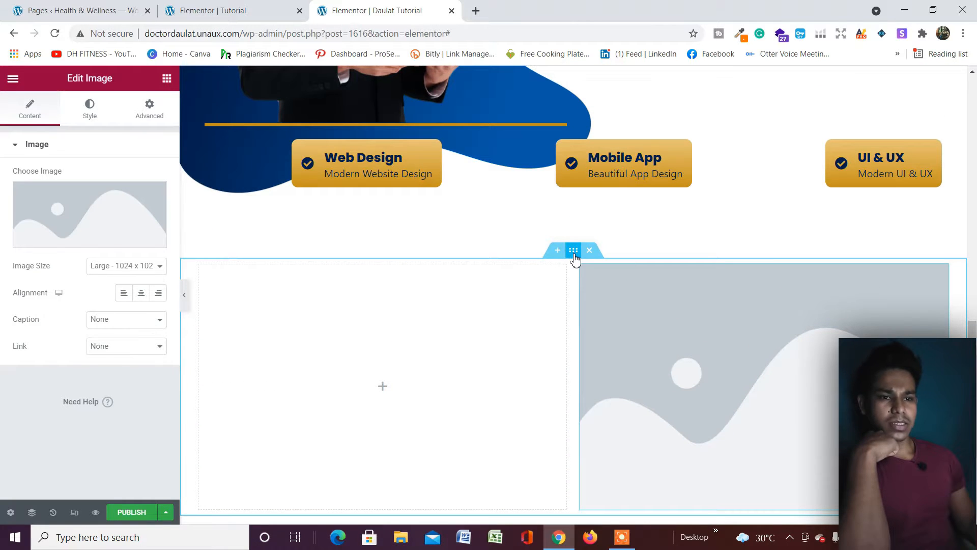
Set the vertical alignment of the section containing the placeholder image to Middle.
left_click(574, 255)
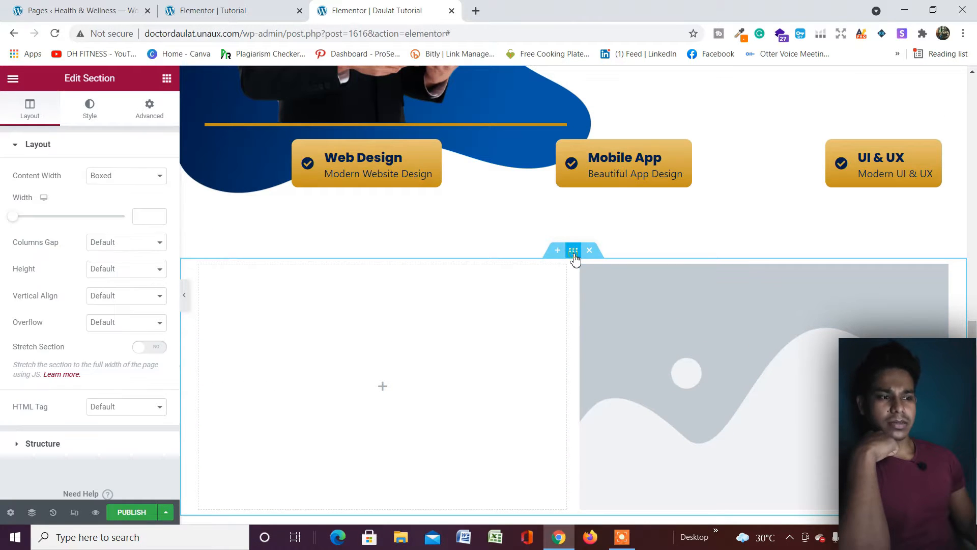
left_click(98, 299)
left_click(102, 330)
left_click(117, 322)
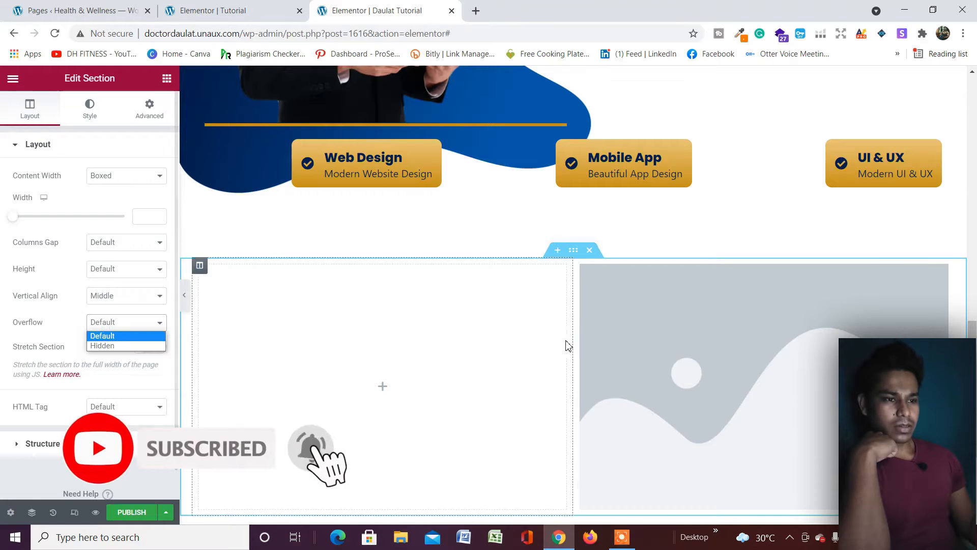
scroll(569, 346, "down", 4)
scroll(484, 229, "up", 3)
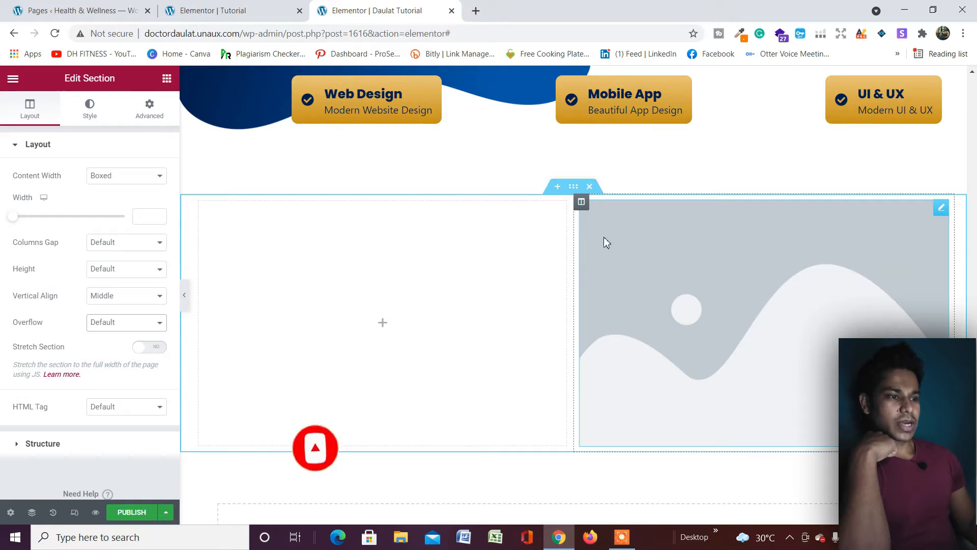
Set the width of the column holding the image to 36%.
left_click(581, 203)
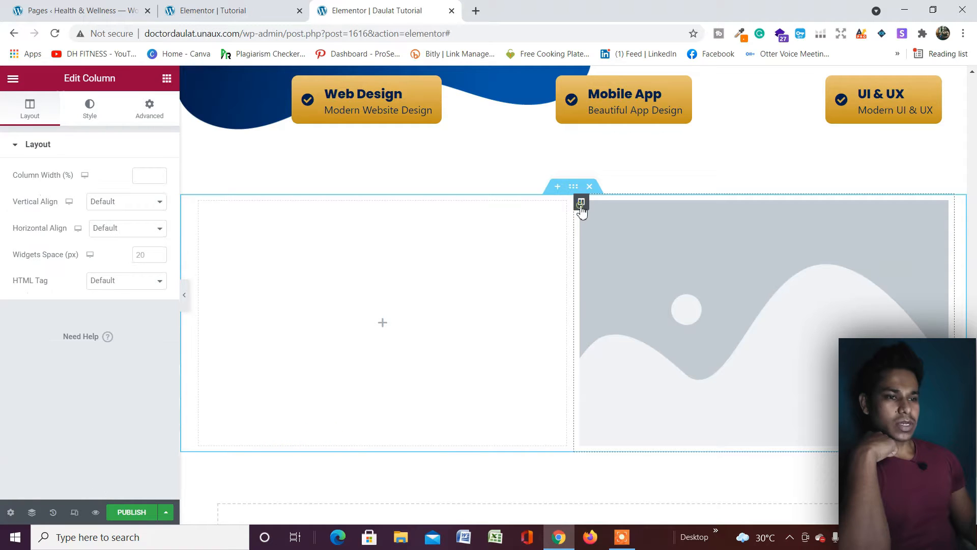
left_click(139, 177)
type("1")
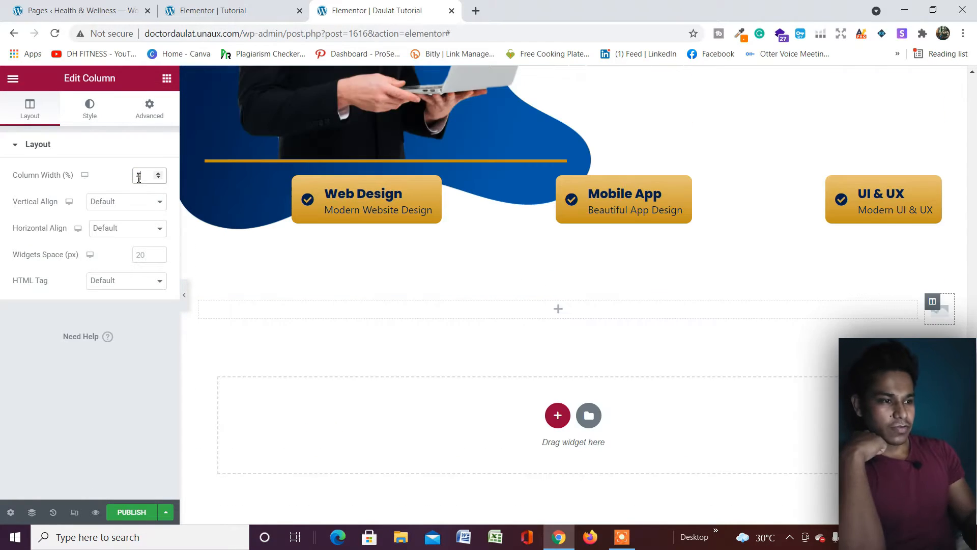
type("0")
key("BackSpace")
key("BackSpace")
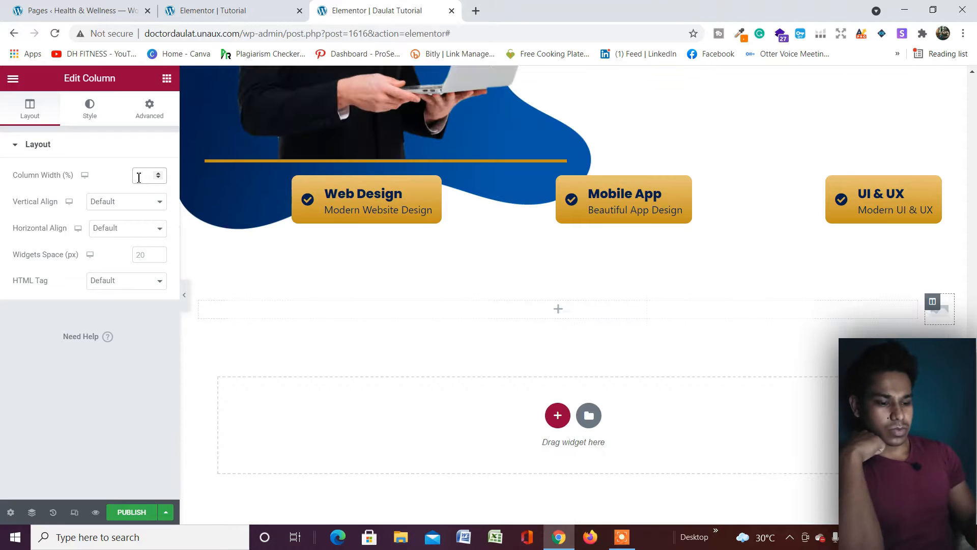
type("36")
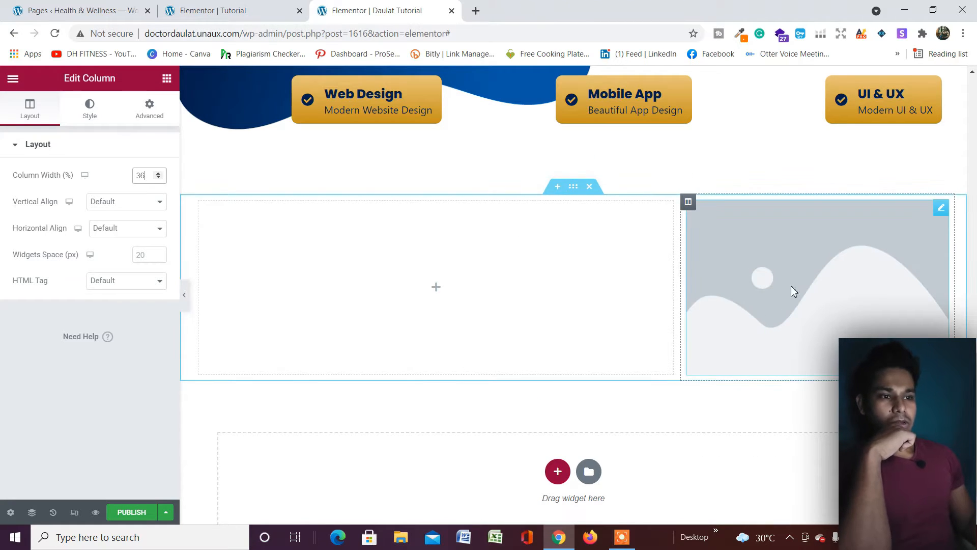
Replace the placeholder image with person-3.png from the media library.
left_click(167, 79)
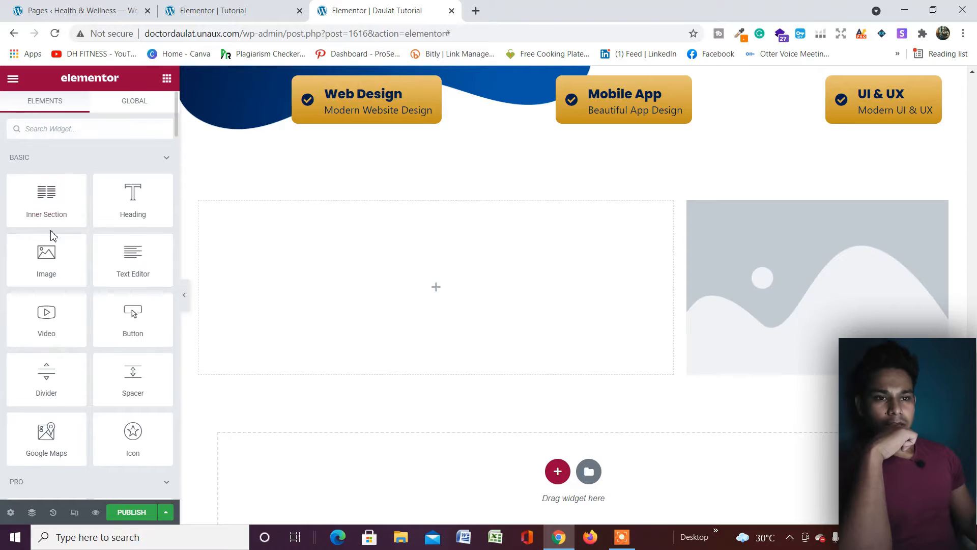
left_click(786, 294)
left_click(153, 229)
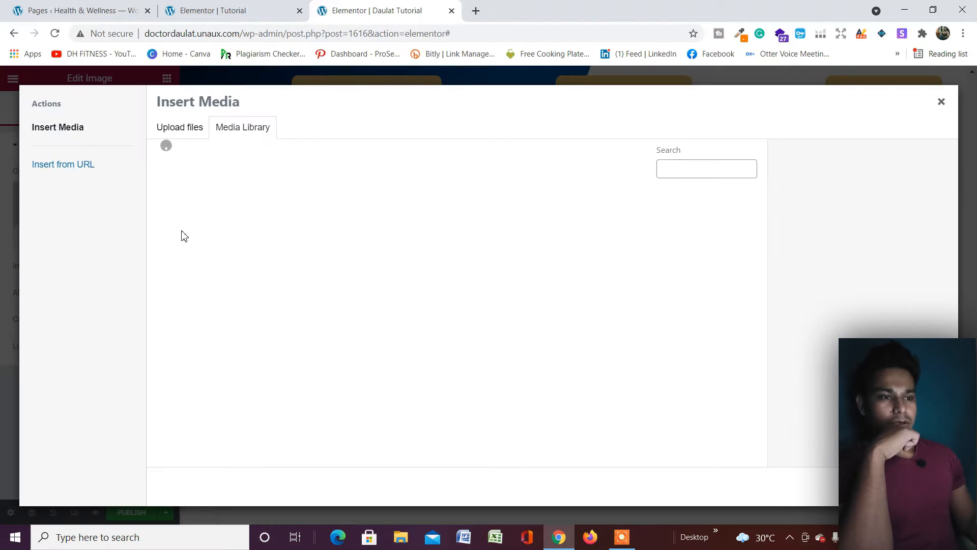
scroll(648, 301, "down", 8)
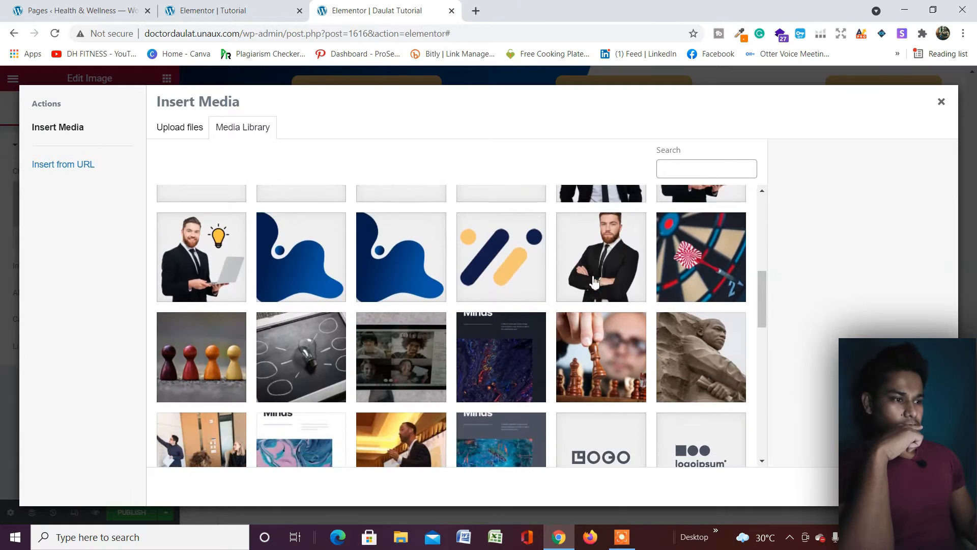
scroll(625, 274, "up", 3)
left_click(611, 294)
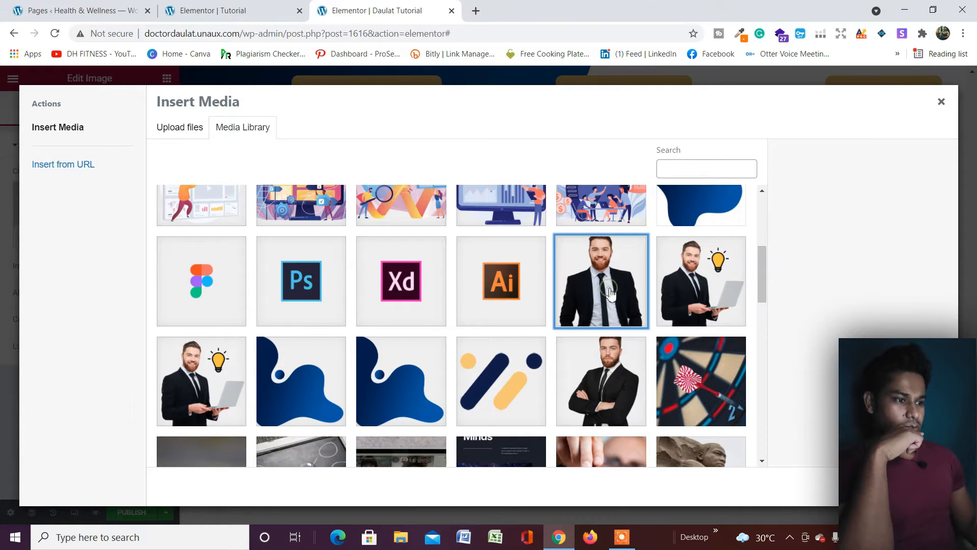
left_click(611, 294)
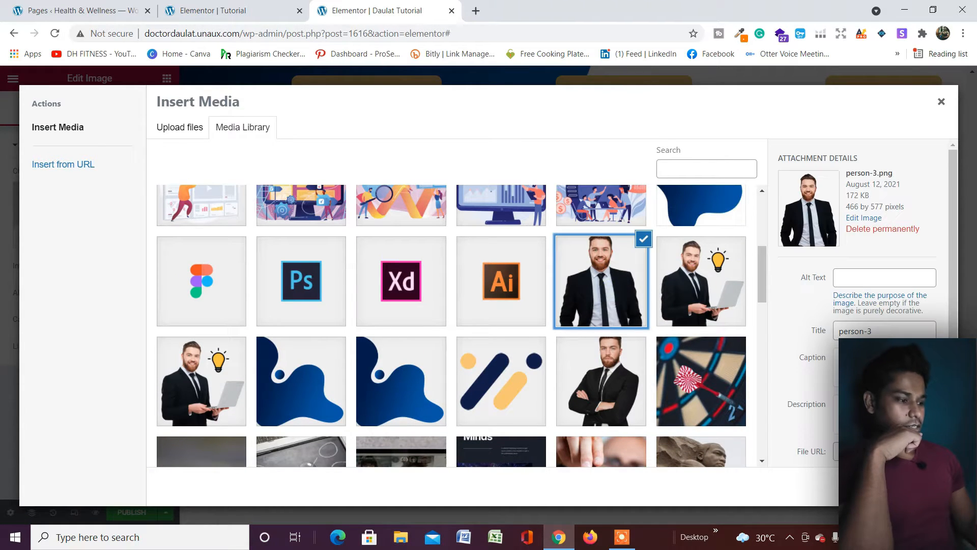
left_click(916, 486)
scroll(742, 311, "down", 2)
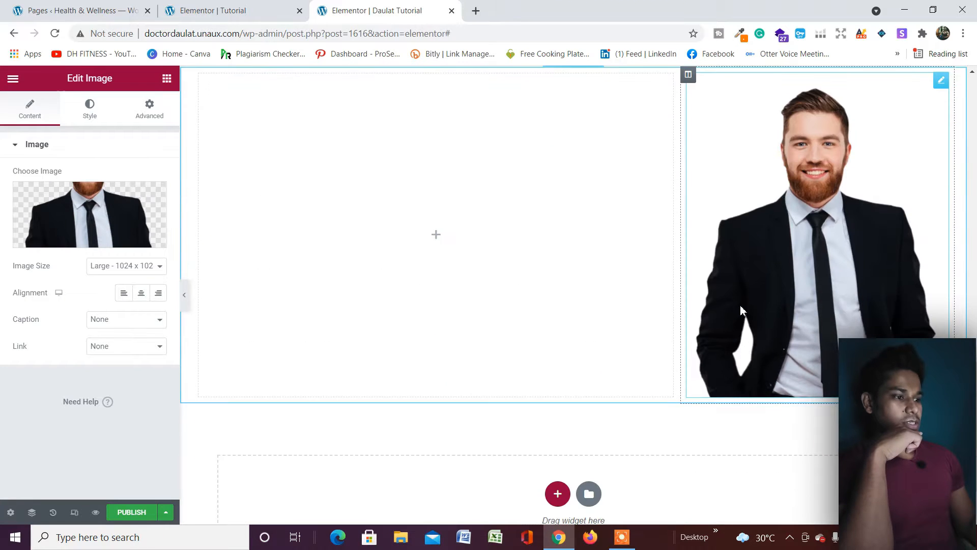
Add an Inner Section to the empty left column and delete one of its columns so a single column remains.
scroll(809, 254, "up", 1)
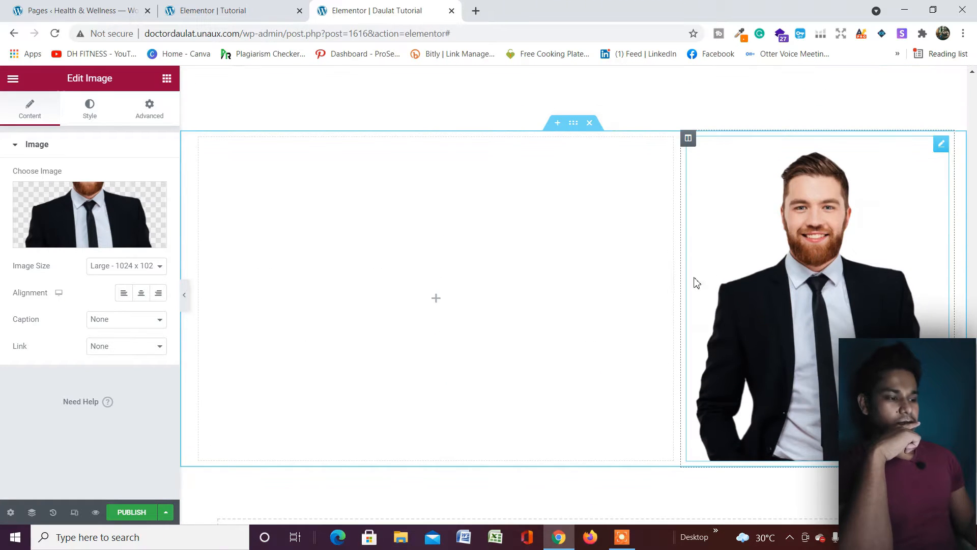
scroll(277, 220, "up", 3)
scroll(310, 212, "down", 3)
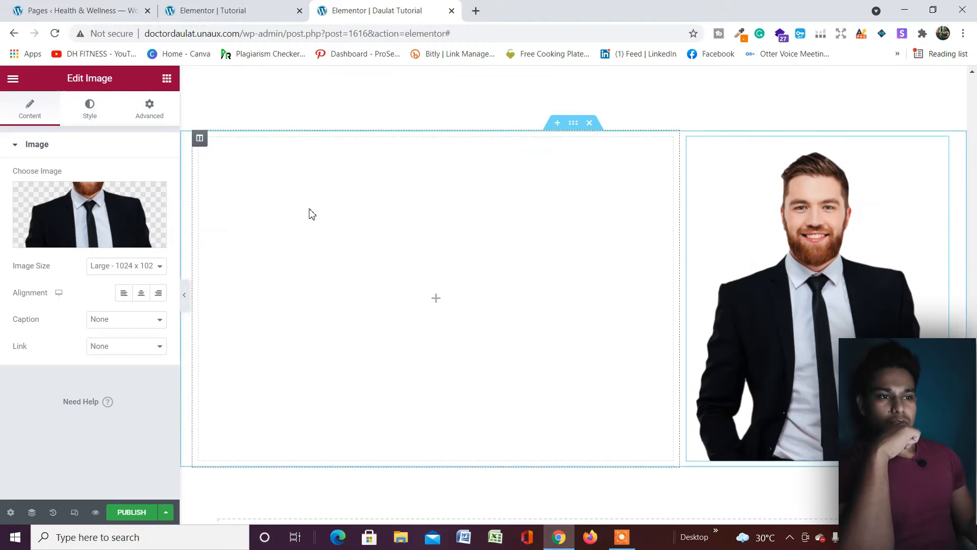
scroll(575, 253, "up", 3)
scroll(575, 253, "down", 3)
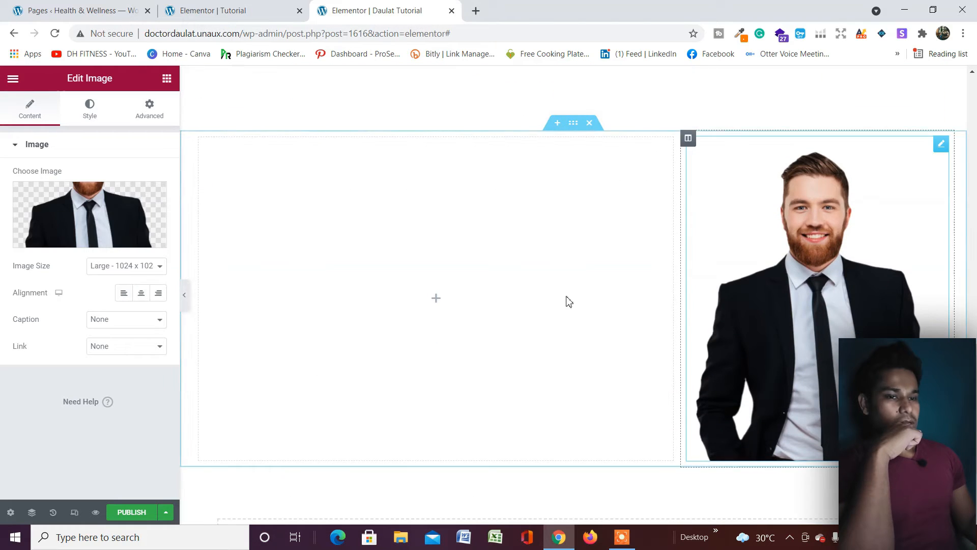
left_click(166, 80)
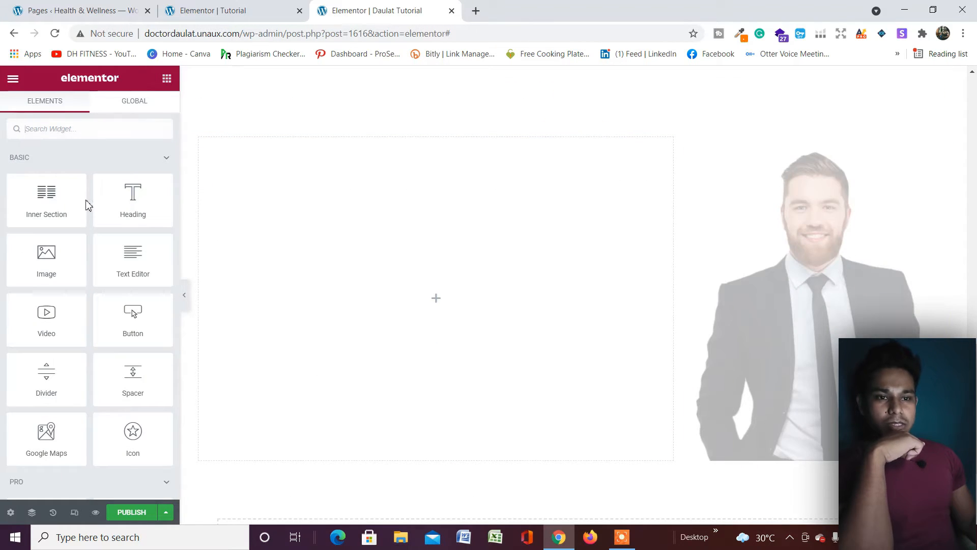
left_click_drag(45, 206, 420, 285)
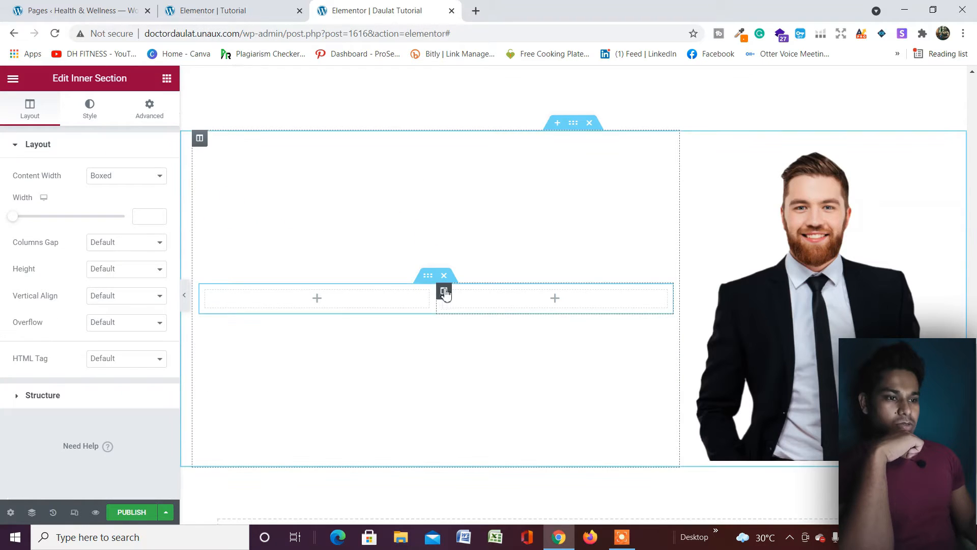
right_click(207, 295)
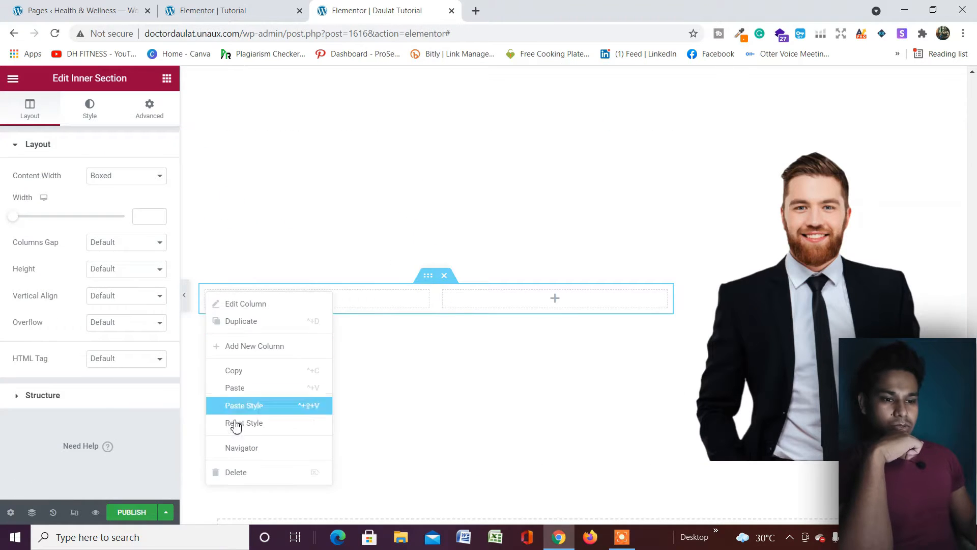
left_click(233, 473)
Copy the "Hungary Of Creative Design?" heading from the about section and paste it into the new single-column inner section.
scroll(549, 223, "up", 10)
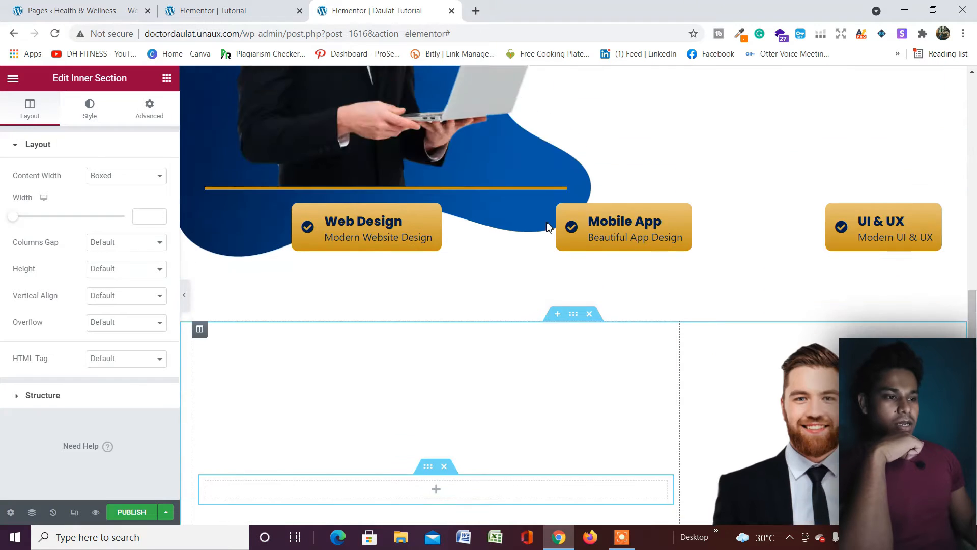
scroll(549, 219, "up", 6)
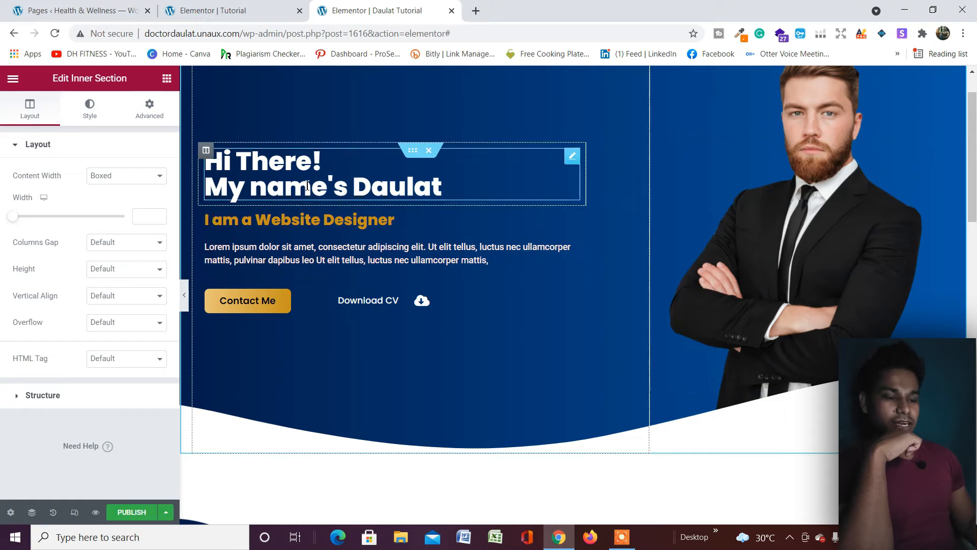
scroll(346, 193, "down", 5)
scroll(346, 192, "down", 5)
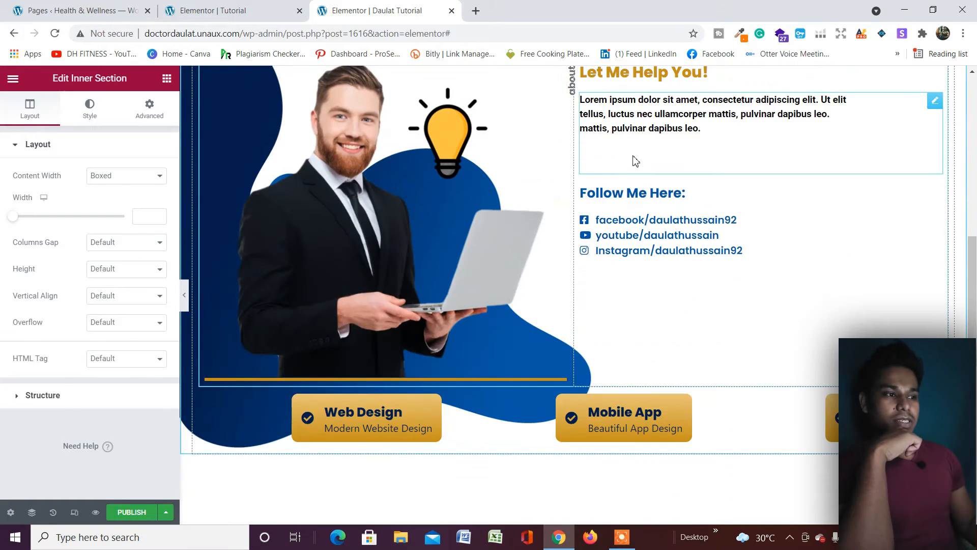
scroll(349, 453, "down", 2)
scroll(348, 448, "up", 4)
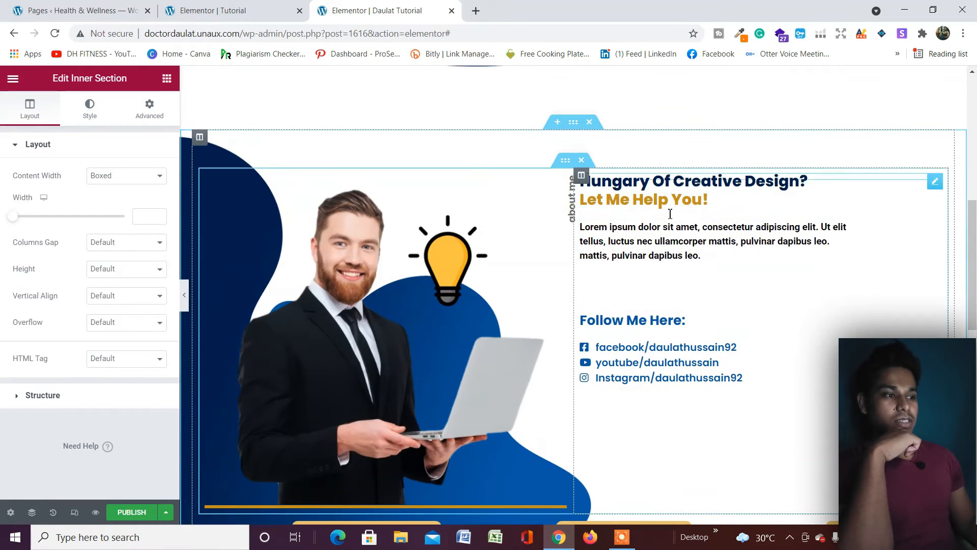
scroll(416, 286, "down", 3)
scroll(560, 275, "up", 5)
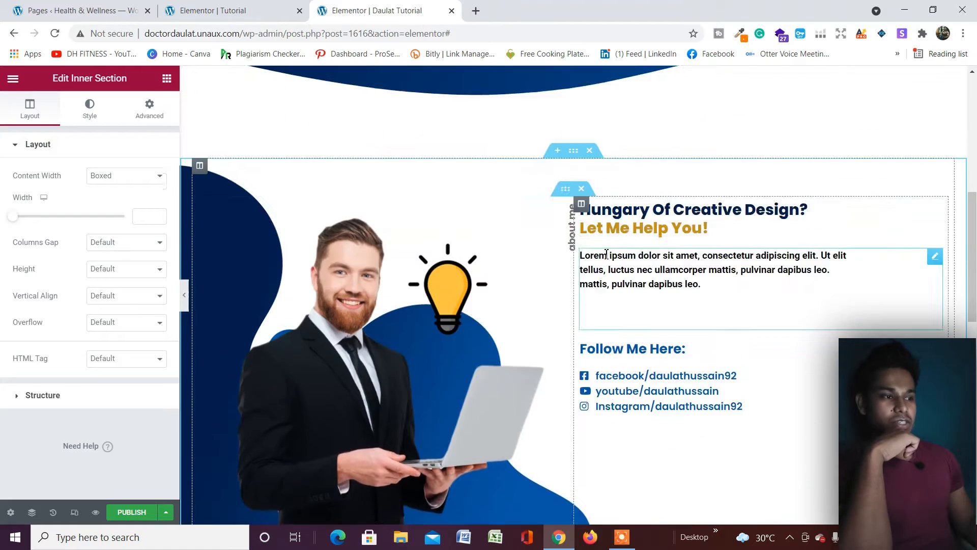
scroll(670, 262, "down", 2)
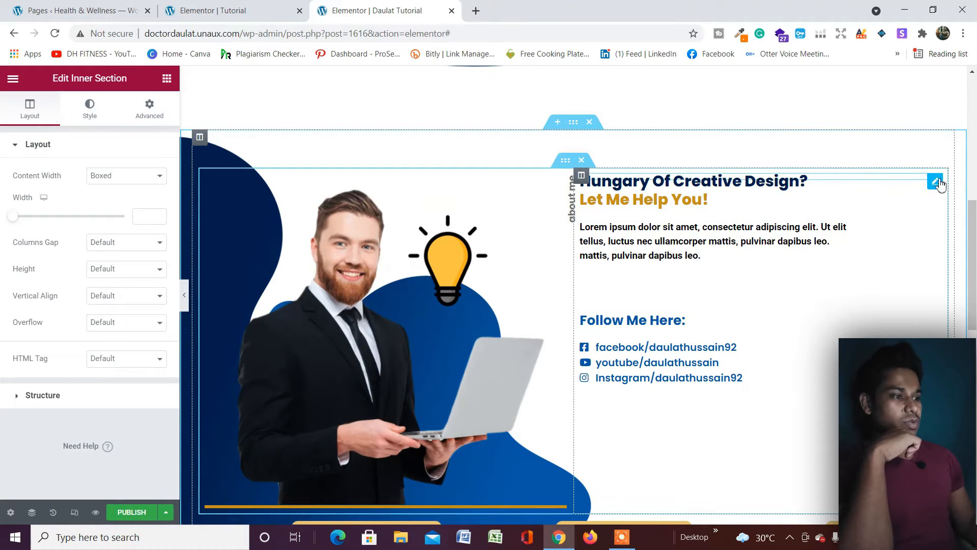
right_click(936, 186)
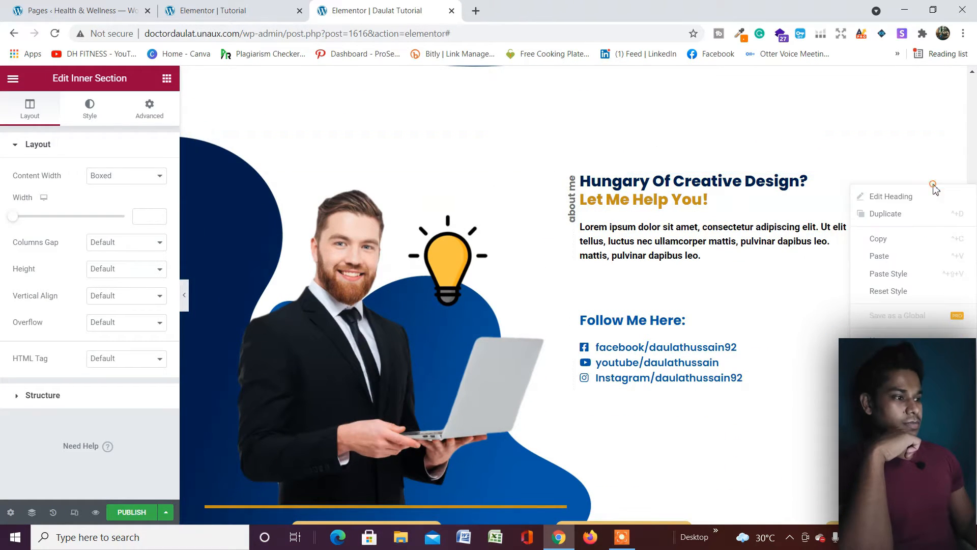
left_click(901, 246)
scroll(585, 316, "down", 8)
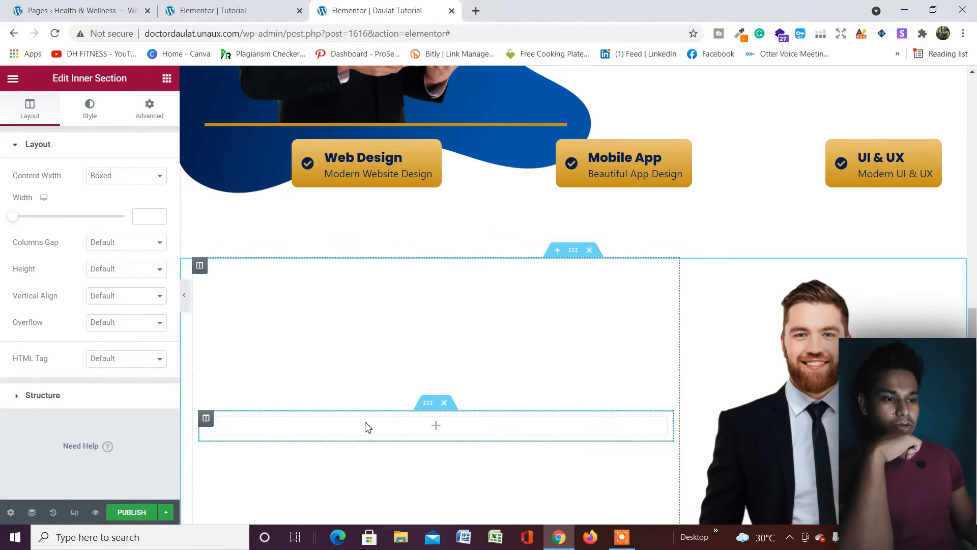
right_click(365, 427)
left_click(374, 427)
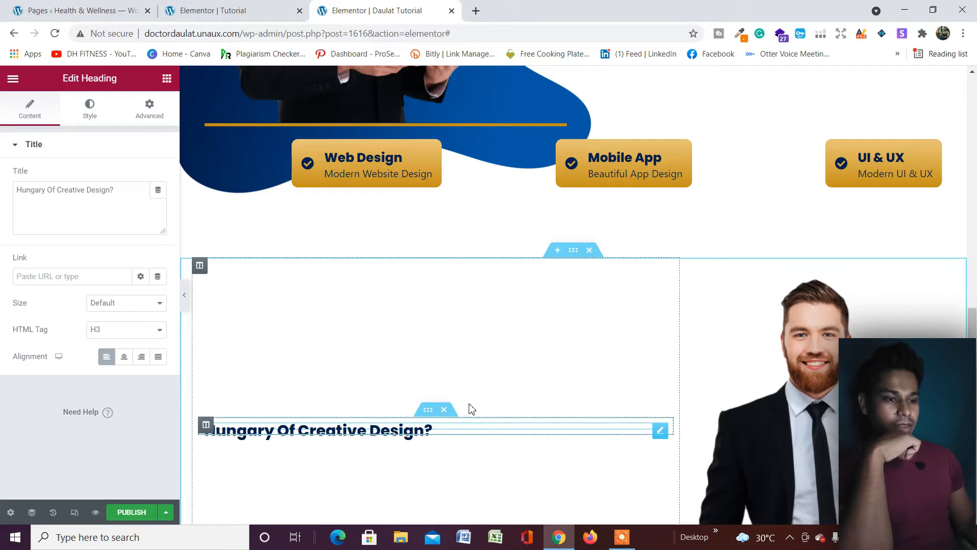
Set the pasted heading's bottom margin to 0 px.
scroll(471, 409, "down", 4)
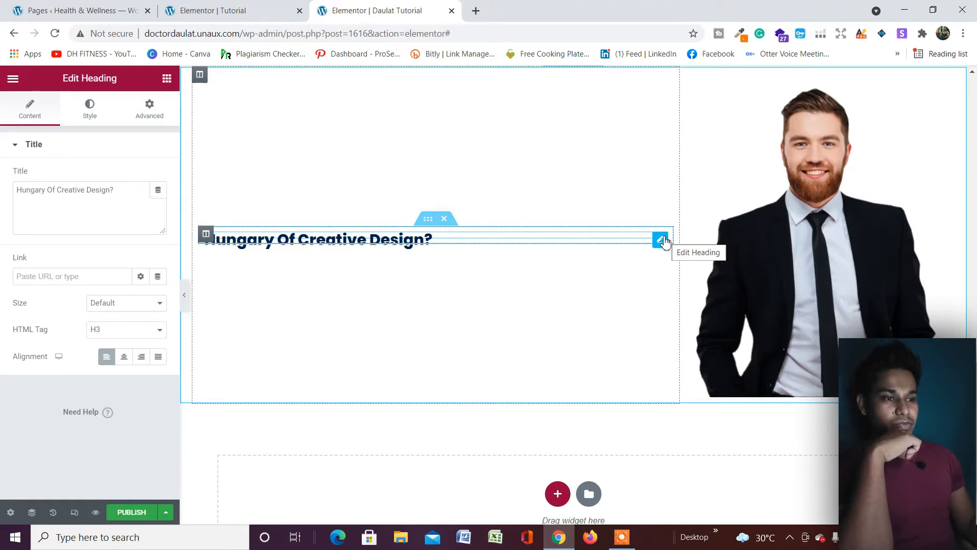
left_click(136, 108)
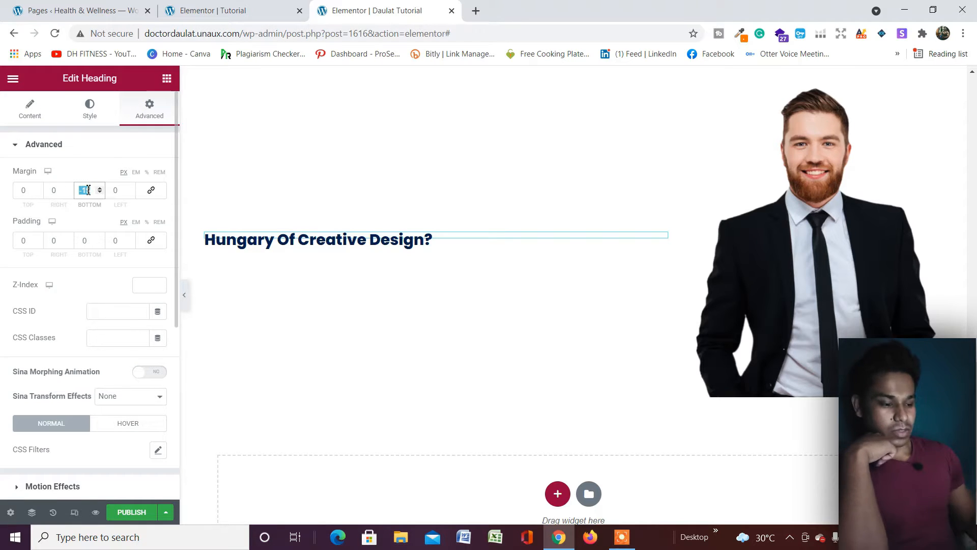
type("0")
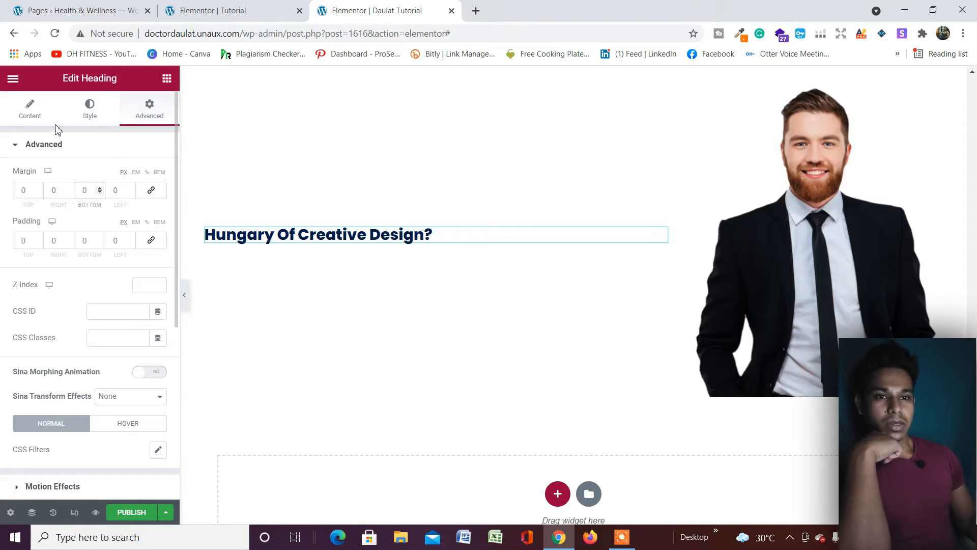
Replace the heading text in the new section with "My Design Skills & Tools".
left_click(30, 113)
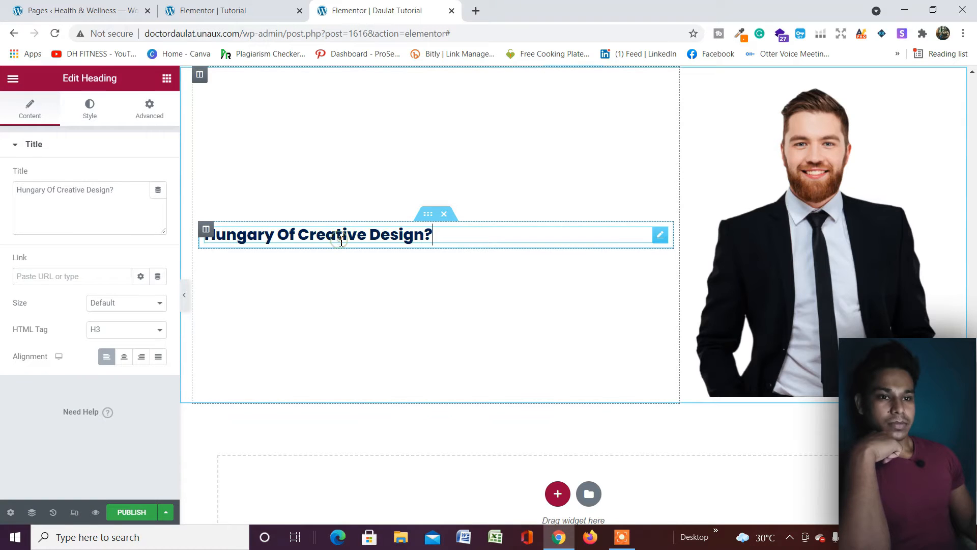
triple_click(114, 194)
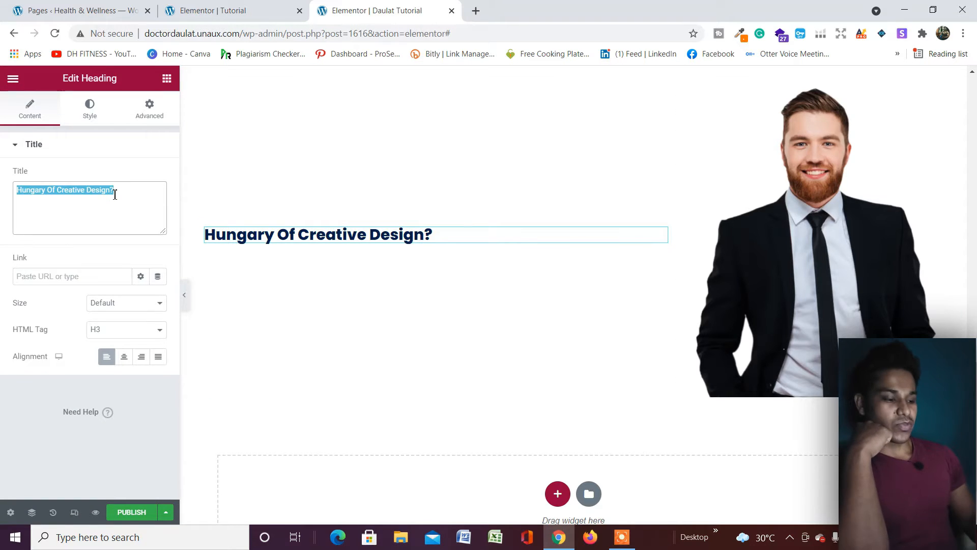
key("BackSpace")
type("My")
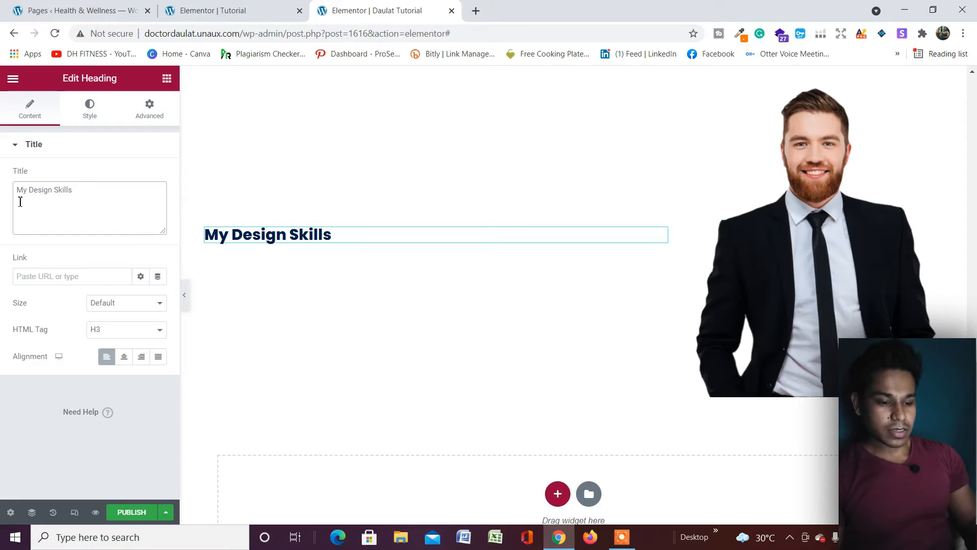
type("Design Skills & Tool")
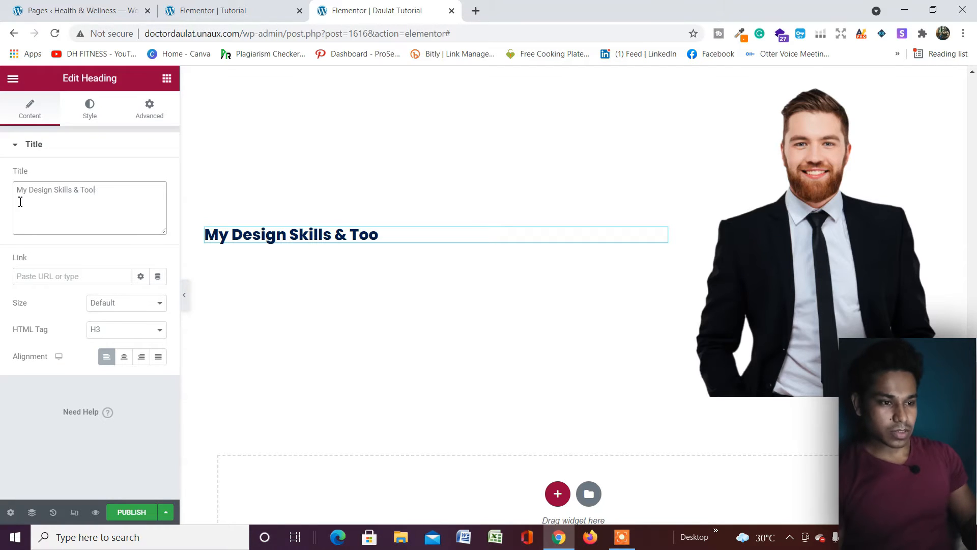
type("s")
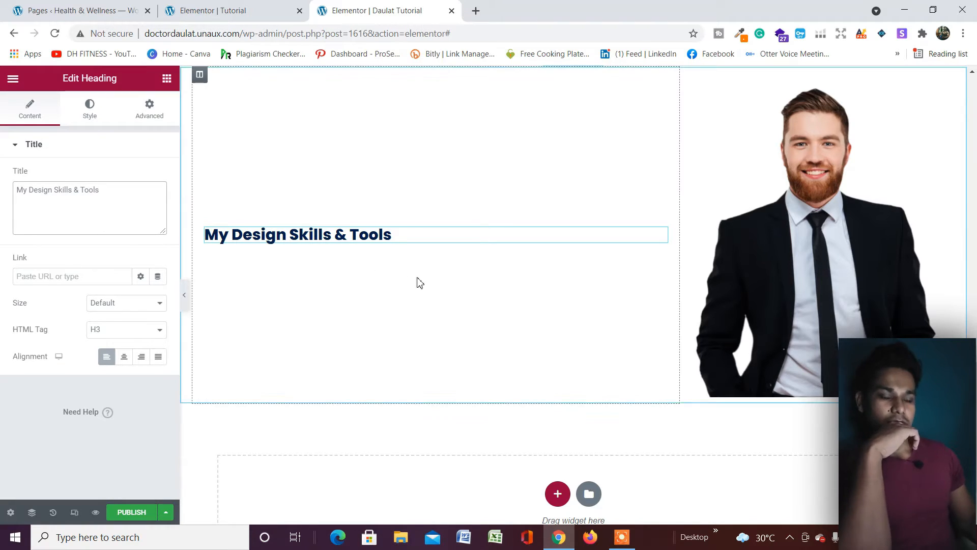
Copy the lorem ipsum text widget from the about section and paste it below the "My Design Skills & Tools" heading.
scroll(378, 308, "up", 10)
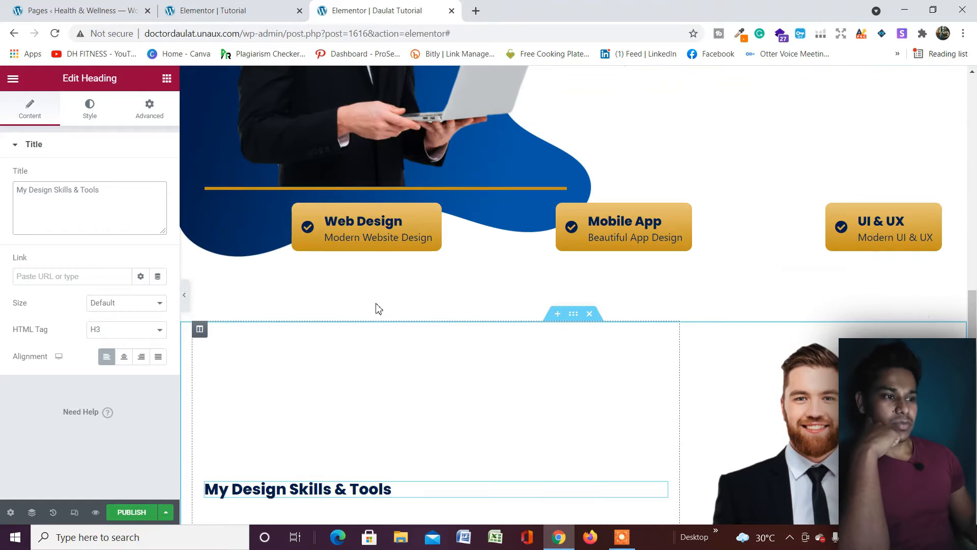
scroll(505, 309, "down", 3)
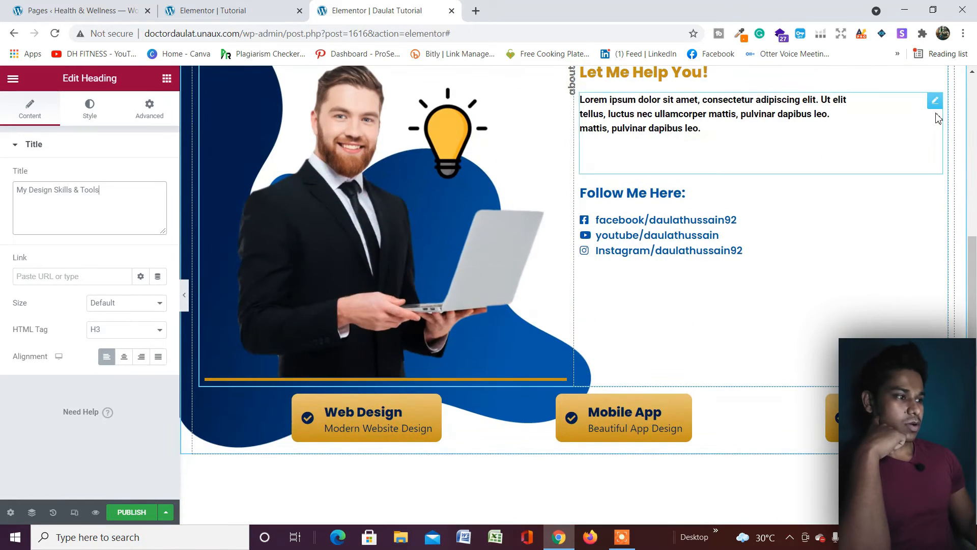
right_click(938, 104)
left_click(914, 156)
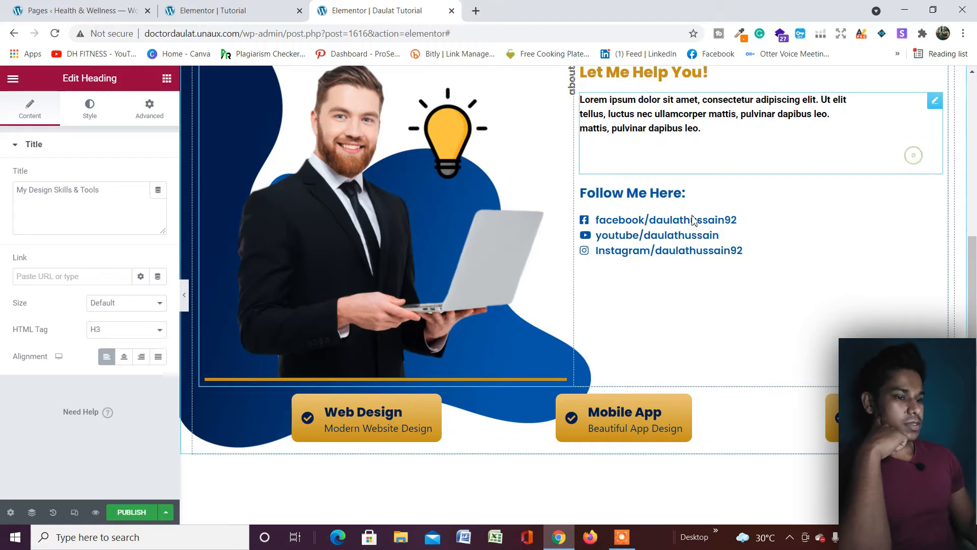
scroll(583, 257, "down", 5)
scroll(545, 294, "down", 4)
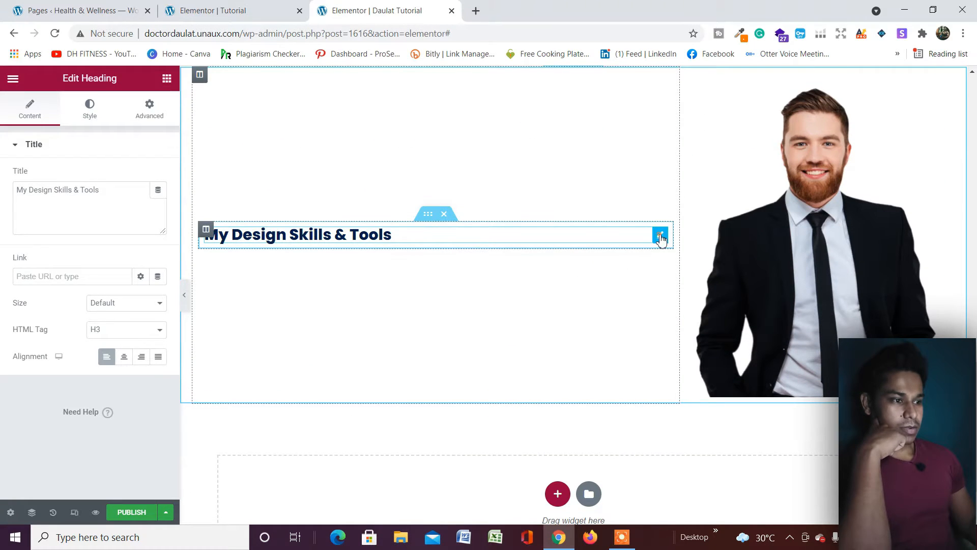
right_click(661, 238)
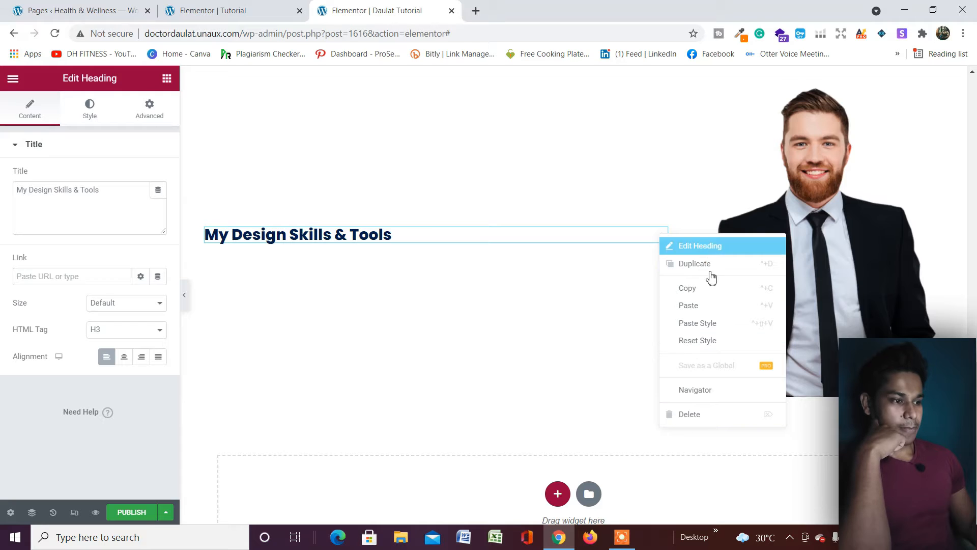
left_click(706, 305)
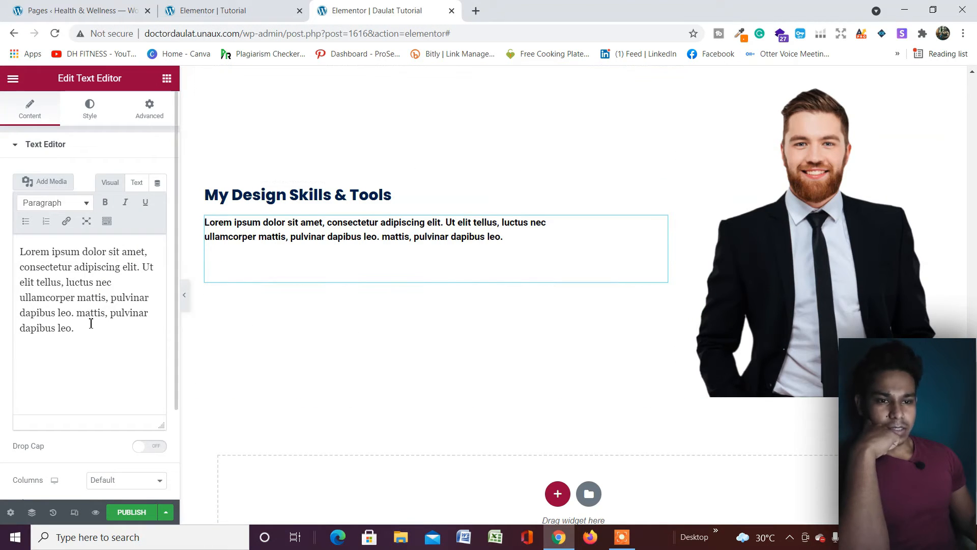
Extend the pasted paragraph by appending its closing phrase "mattis, pulvinar dapibus leo." two more times.
left_click_drag(76, 314, 90, 333)
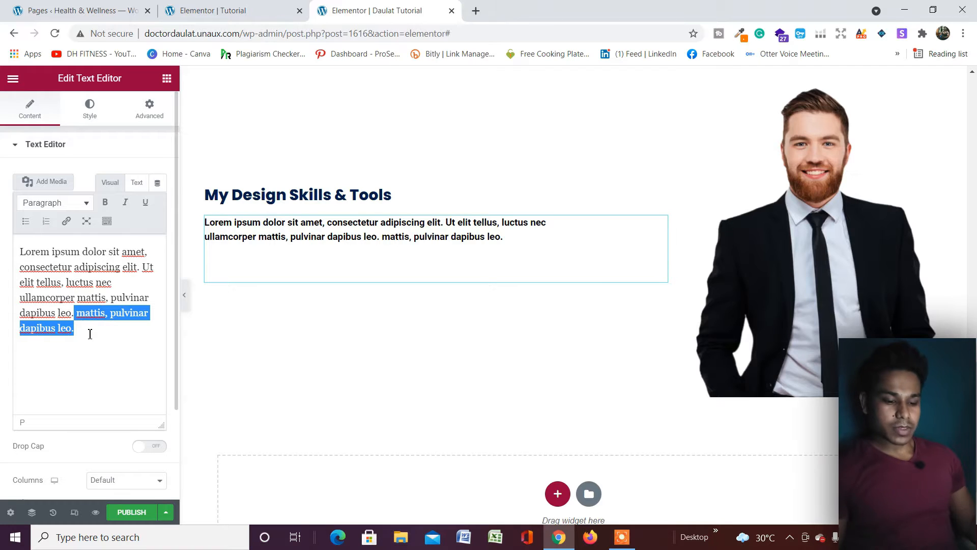
left_click(90, 334)
key("ctrl+v")
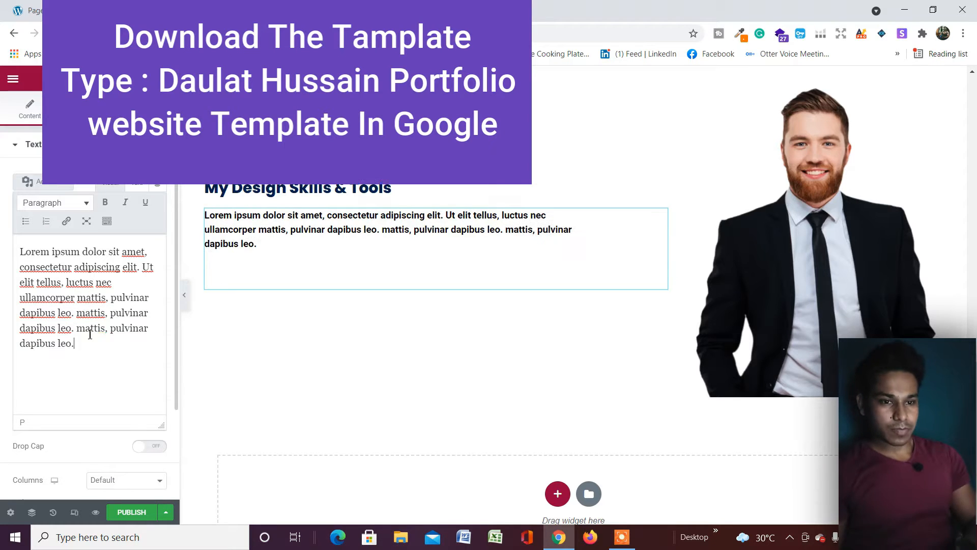
key("ctrl+v")
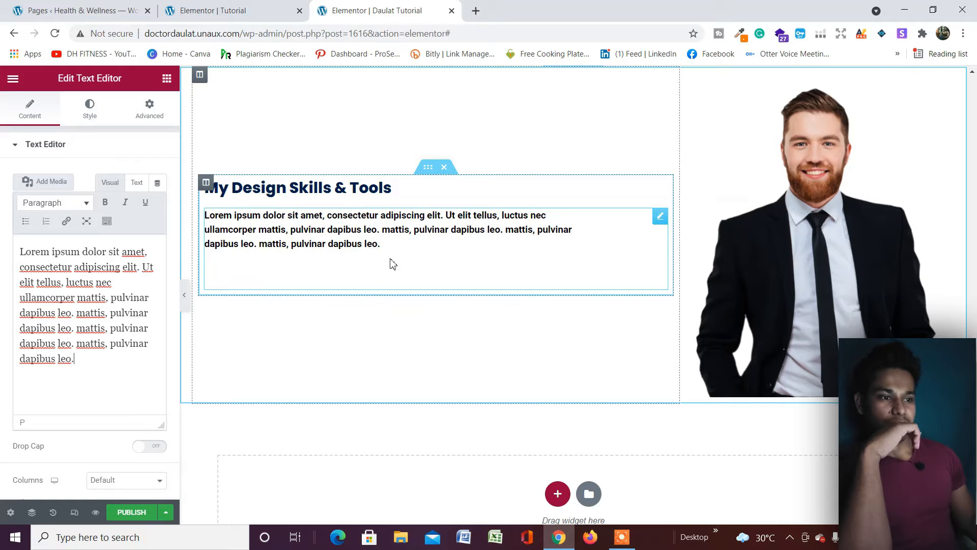
Reduce the bottom margin of the pasted text widget to 36 px.
left_click(150, 109)
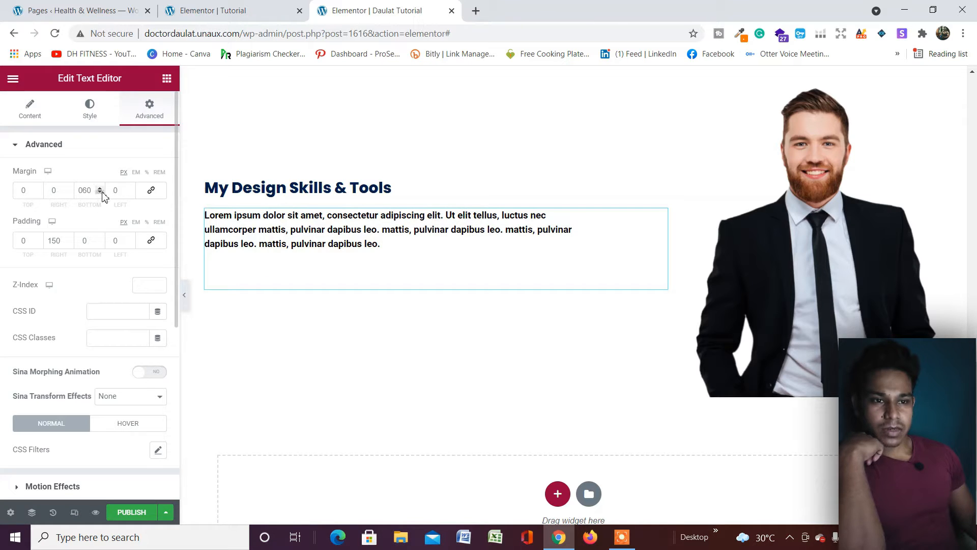
left_click(102, 192)
left_click(102, 192)
left_click(102, 192)
left_click(102, 192)
left_click(102, 193)
left_click(102, 192)
left_click(102, 193)
left_click(102, 192)
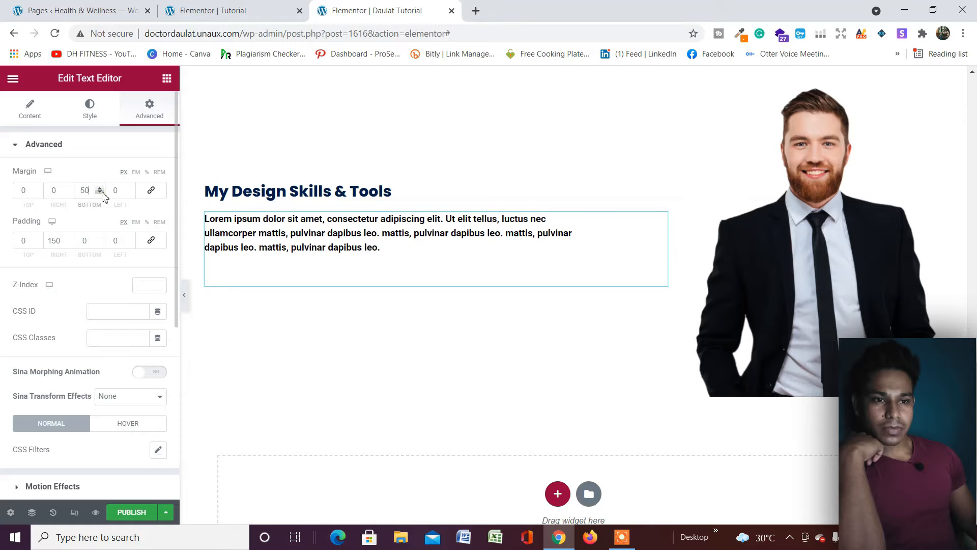
left_click(103, 192)
left_click(103, 193)
left_click(103, 192)
left_click(102, 192)
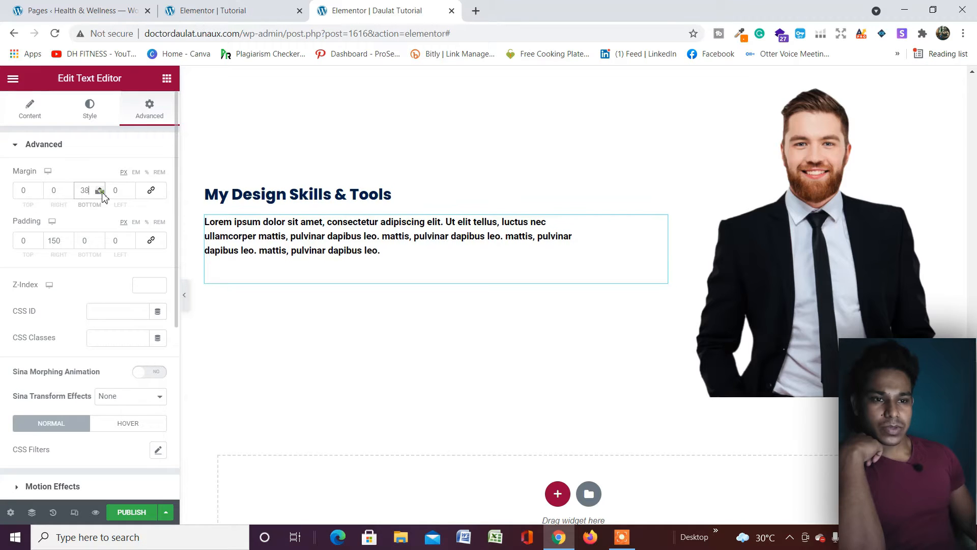
left_click(100, 193)
left_click(100, 192)
left_click(100, 193)
left_click(100, 193)
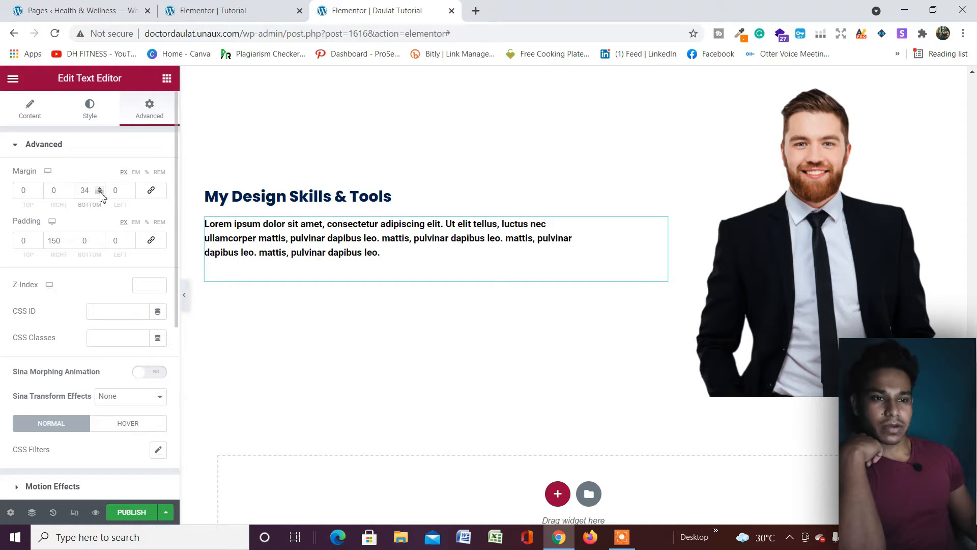
left_click(100, 188)
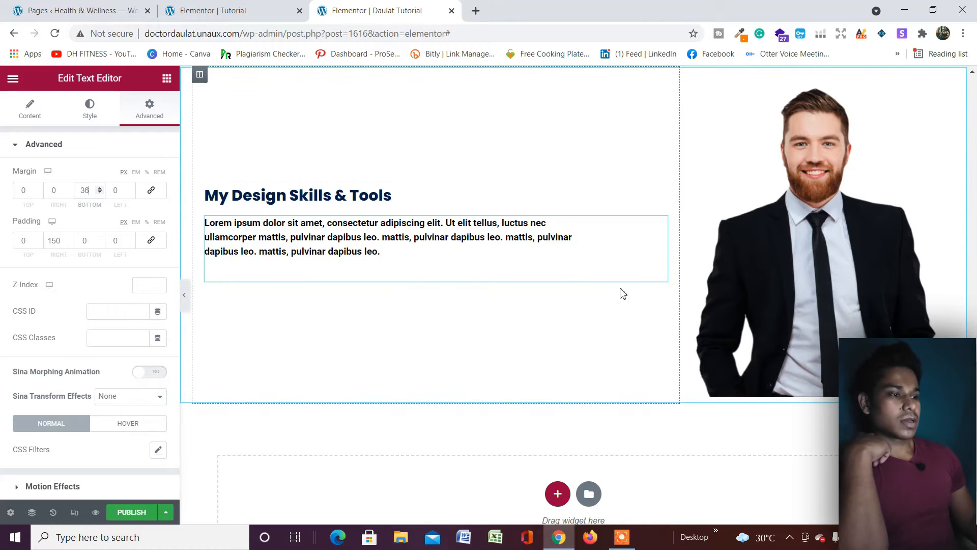
Copy the vertical "about me" heading from the about section and paste it beside the "My Design Skills & Tools" heading.
scroll(637, 282, "up", 5)
scroll(648, 270, "down", 5)
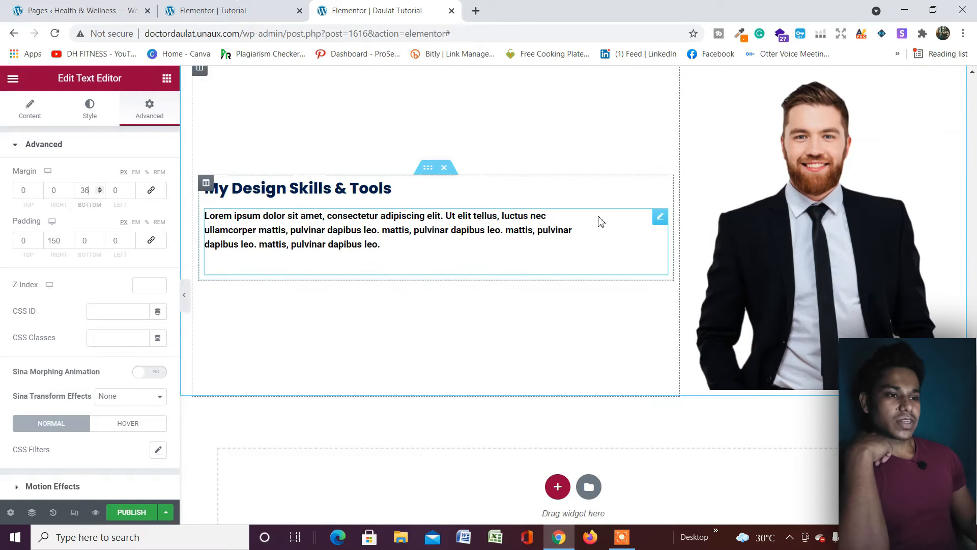
scroll(603, 220, "up", 10)
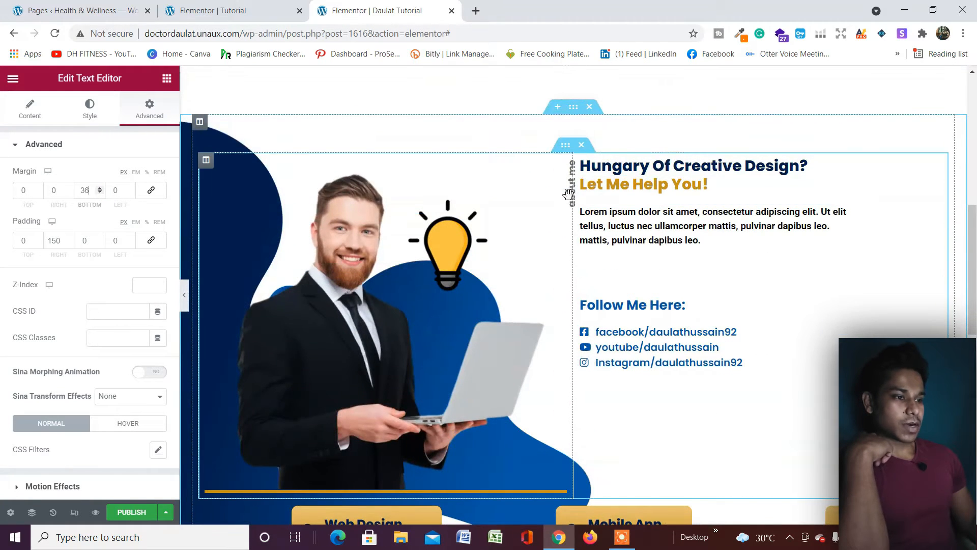
right_click(585, 186)
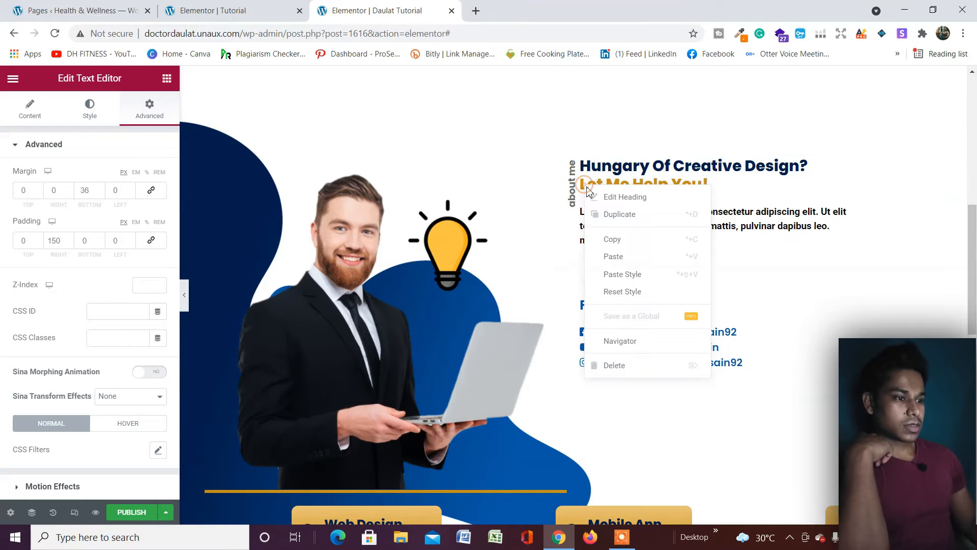
left_click(613, 243)
scroll(518, 335, "down", 9)
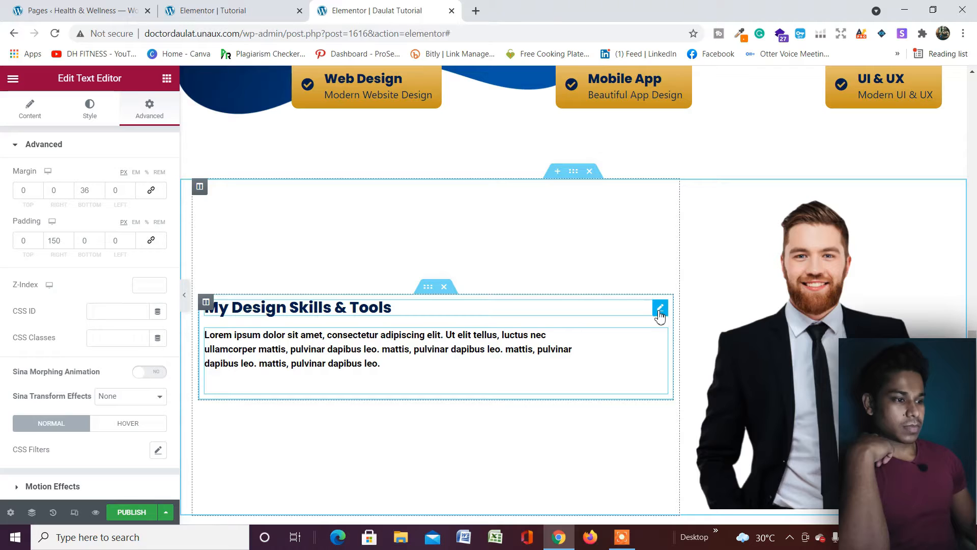
right_click(660, 314)
left_click(683, 382)
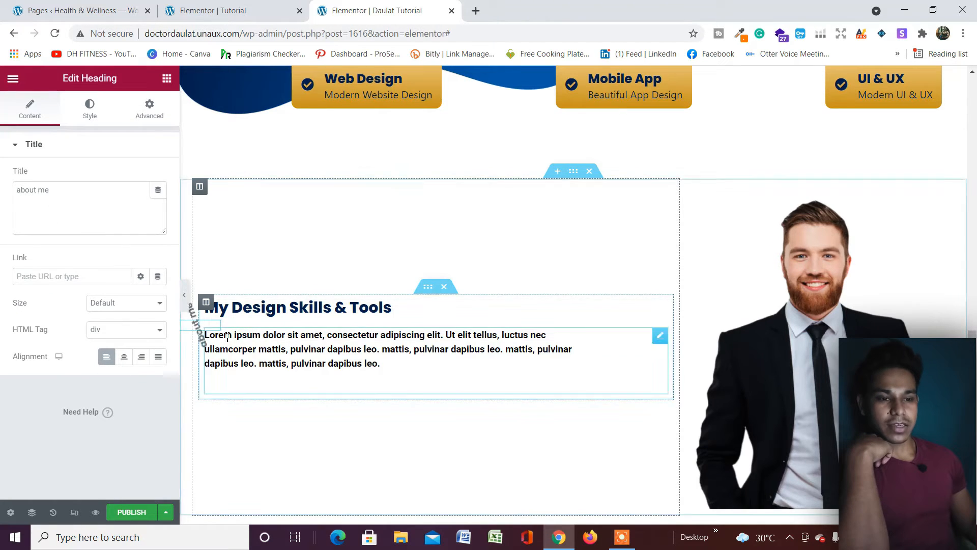
scroll(213, 331, "down", 1)
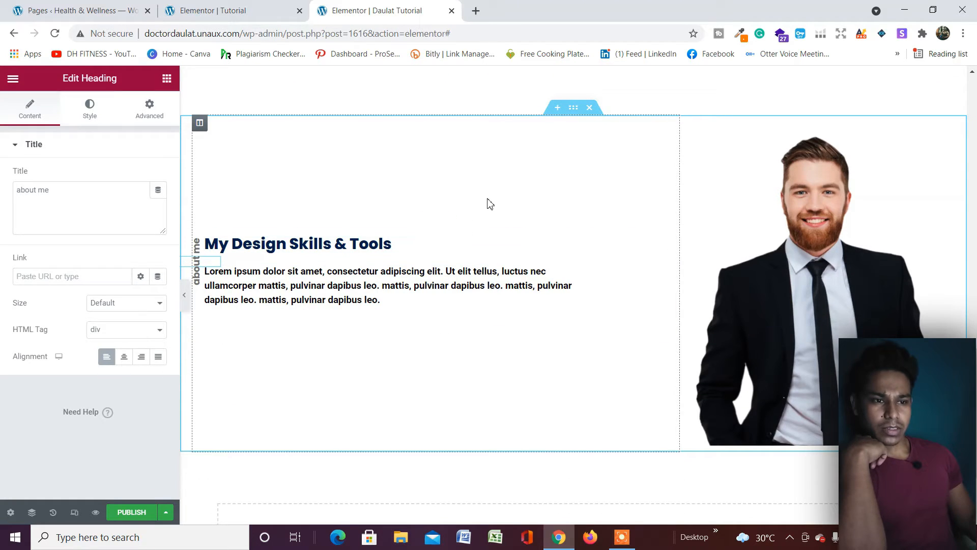
Set the horizontal position offset of the pasted "about me" heading to -37 px and compare it with the about section.
left_click(148, 114)
scroll(152, 278, "down", 6)
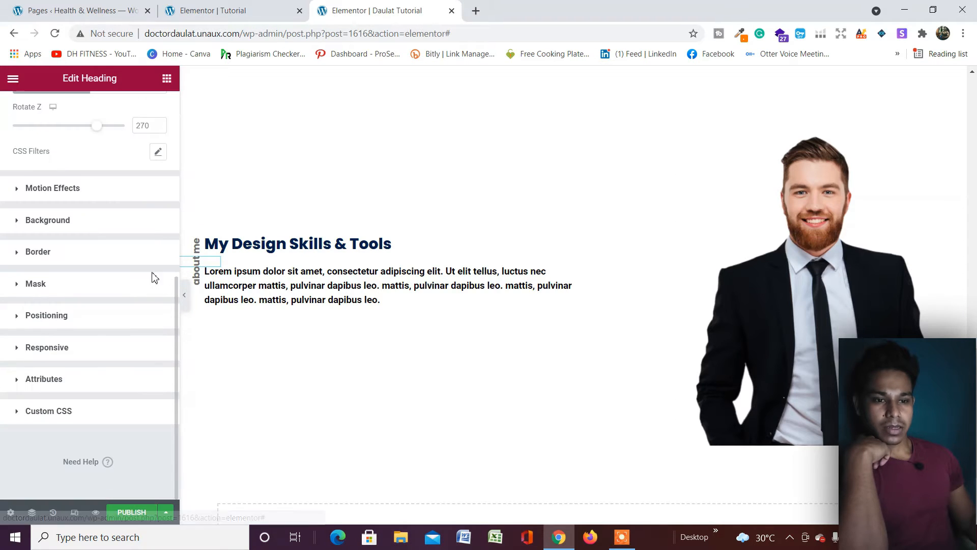
left_click(105, 325)
scroll(132, 326, "down", 5)
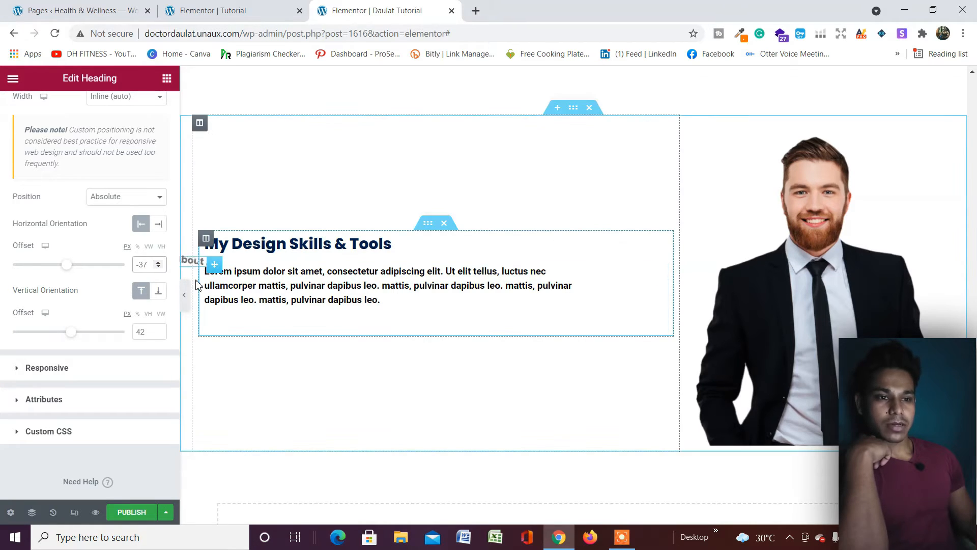
scroll(265, 319, "up", 2)
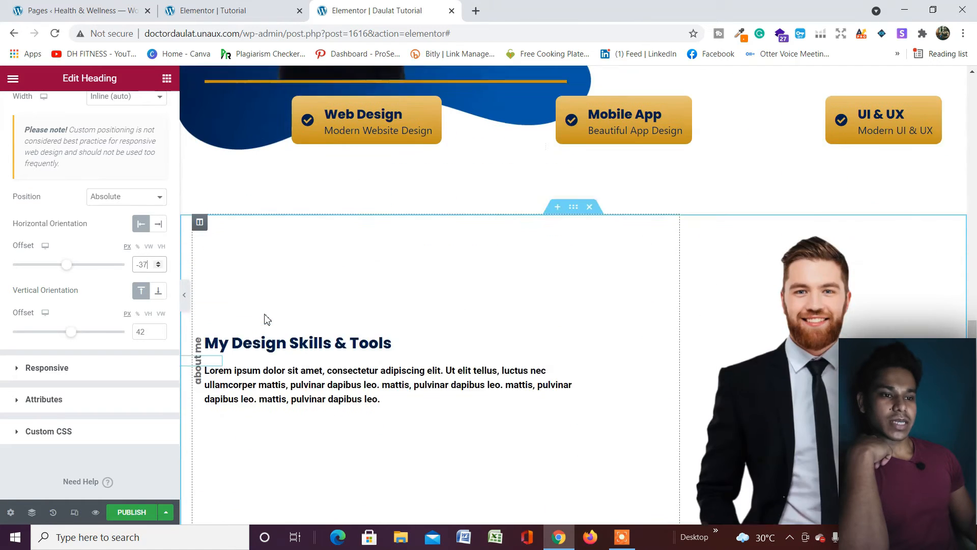
scroll(593, 214, "up", 7)
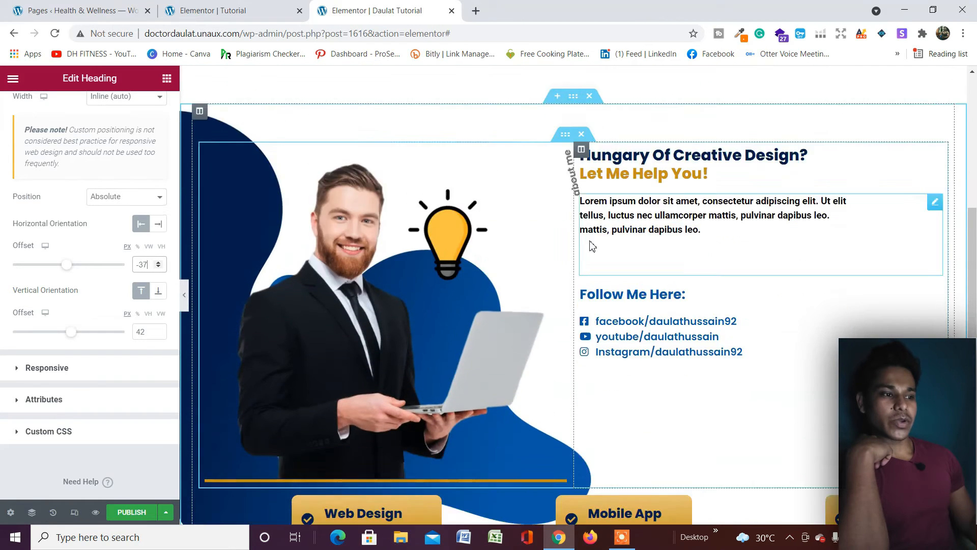
scroll(593, 246, "down", 9)
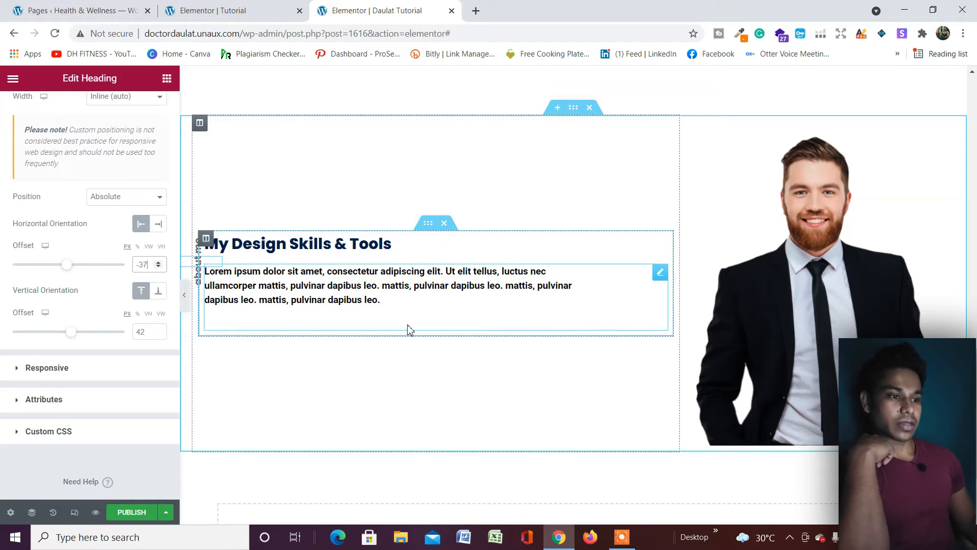
scroll(409, 330, "down", 2)
scroll(393, 218, "up", 1)
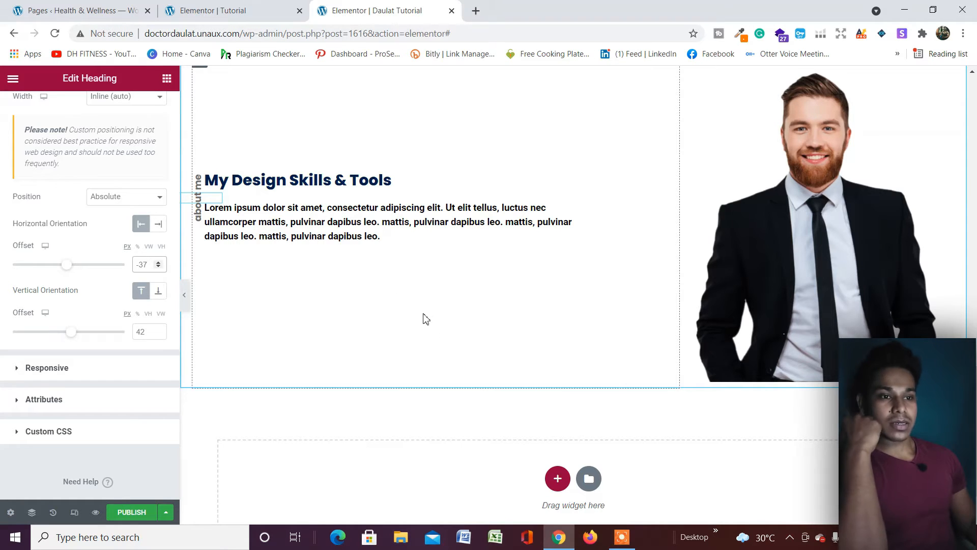
scroll(199, 183, "down", 6)
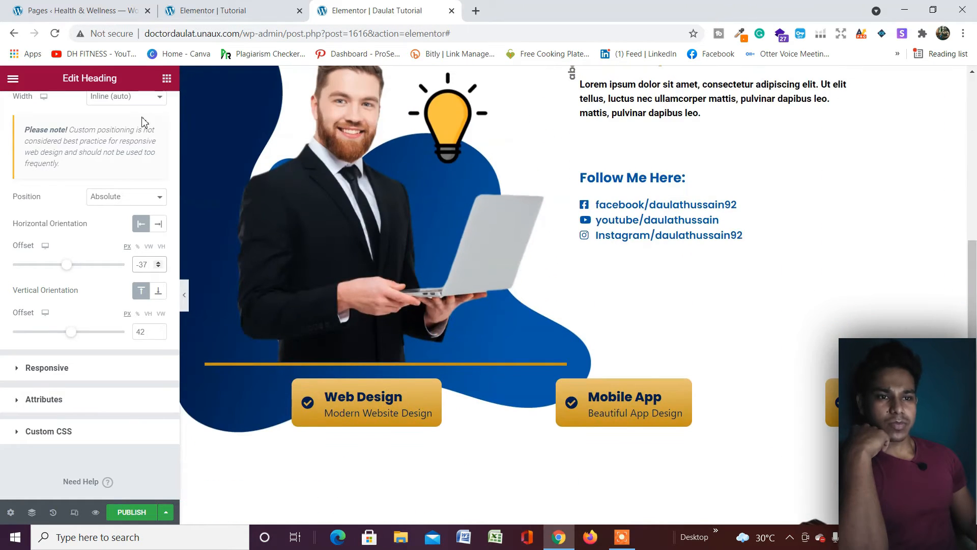
scroll(127, 163, "up", 5)
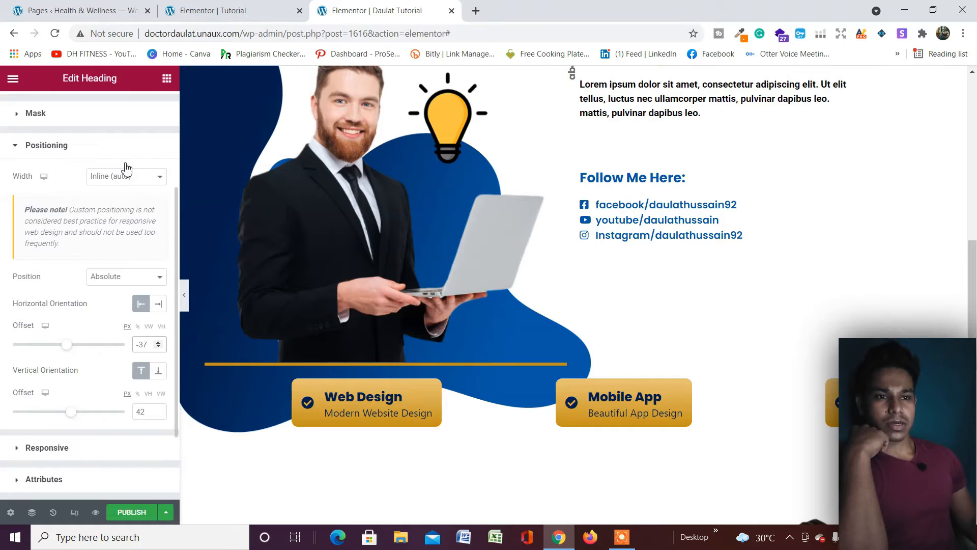
left_click(167, 80)
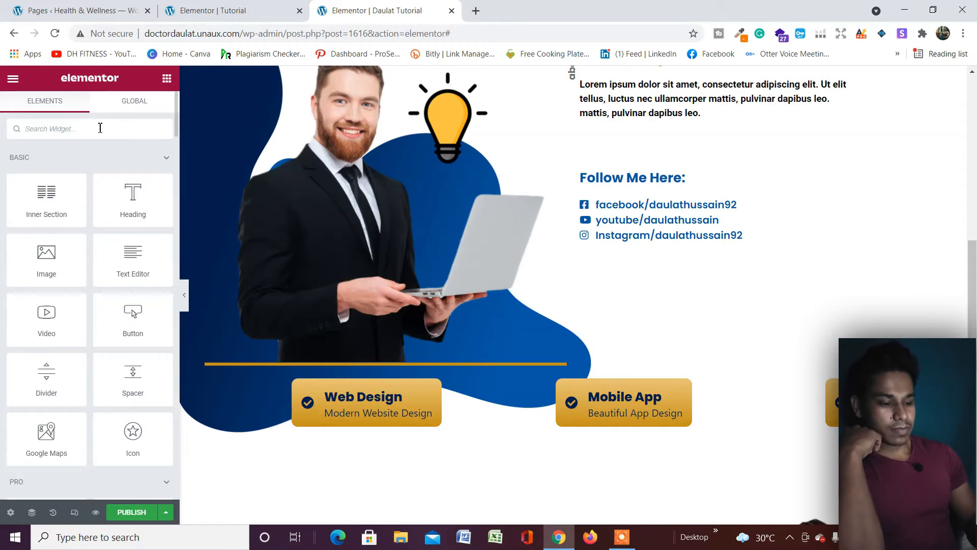
left_click(100, 128)
type("pi")
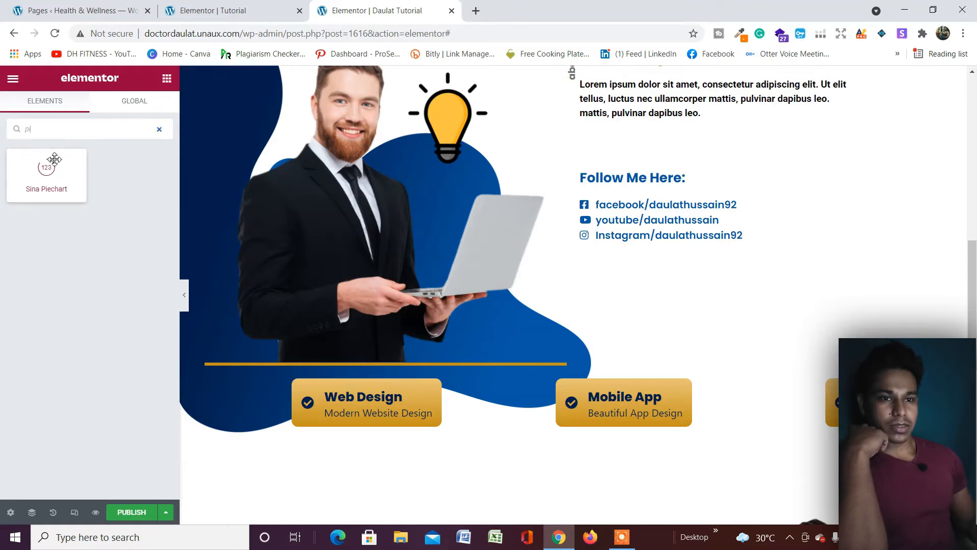
scroll(608, 176, "down", 9)
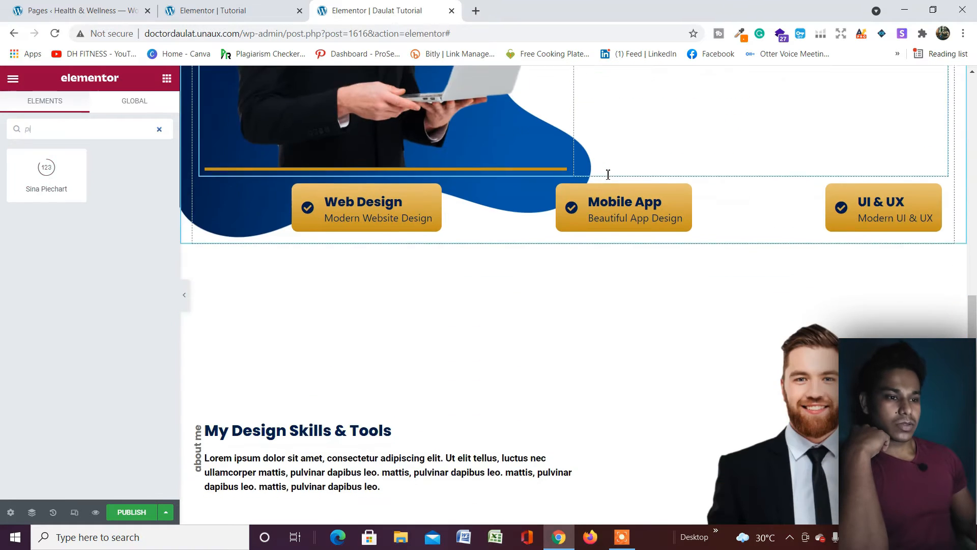
left_click(168, 81)
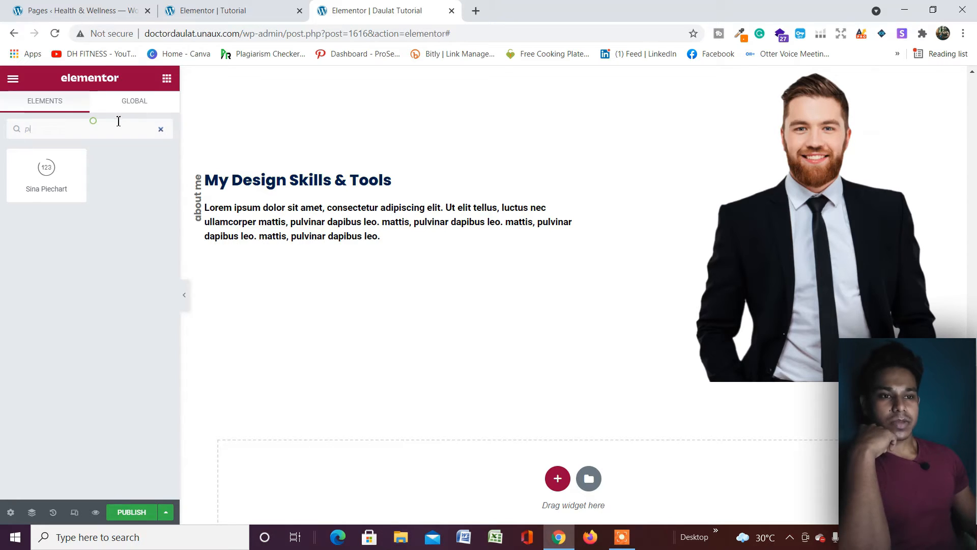
left_click(159, 129)
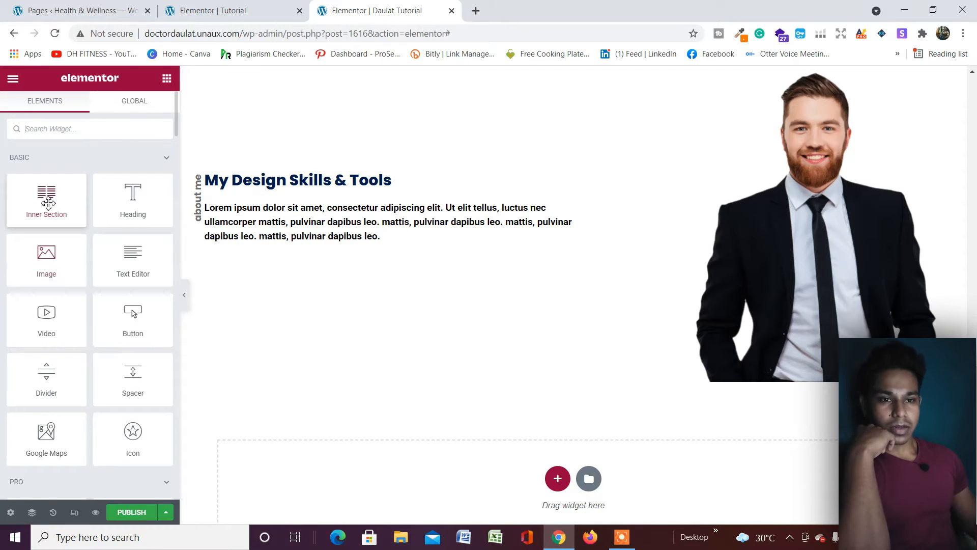
Insert an inner section below the skills paragraph and duplicate its first column twice to make four columns.
left_click_drag(57, 217, 313, 275)
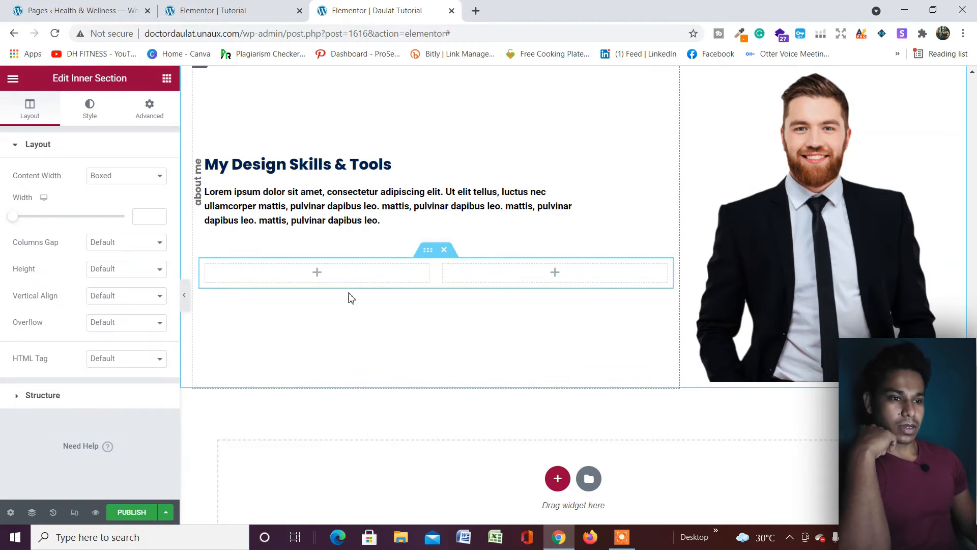
right_click(209, 272)
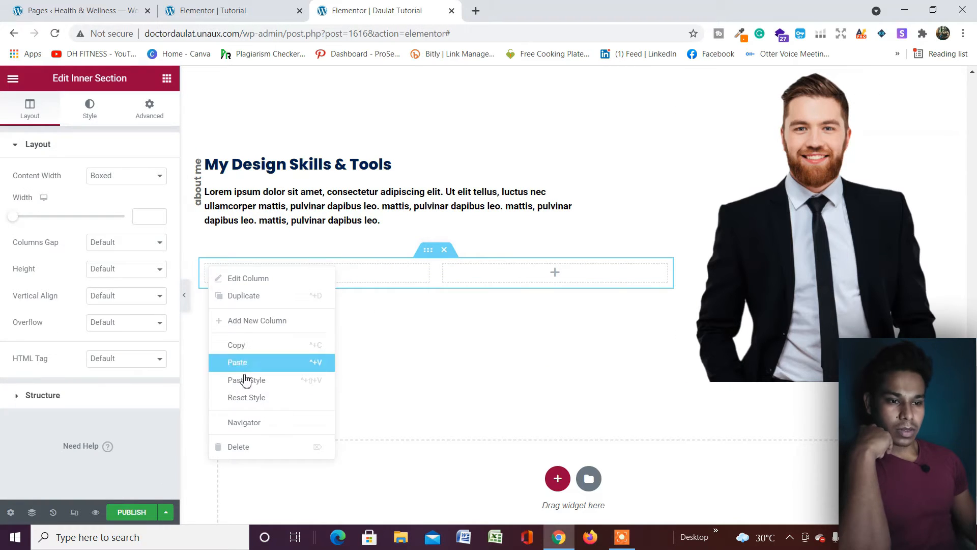
left_click(255, 297)
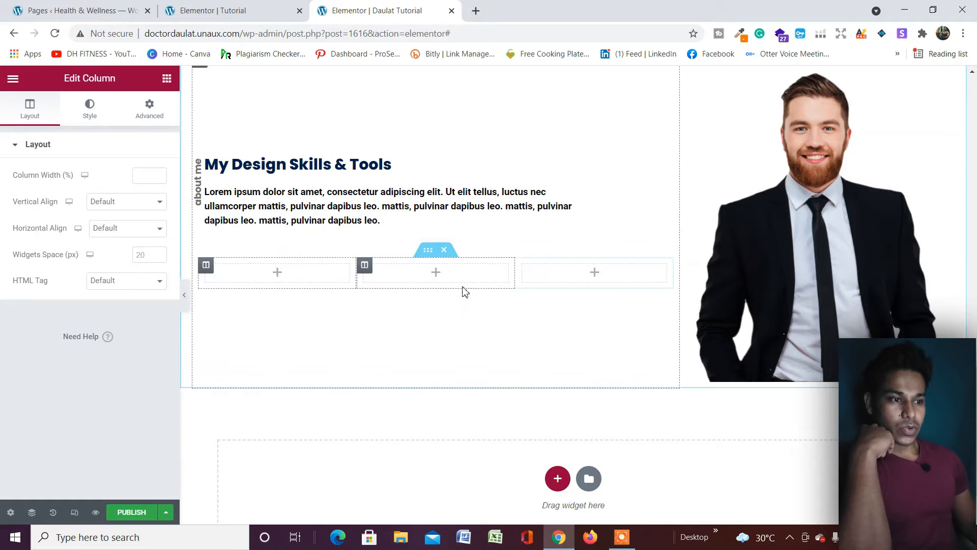
right_click(211, 272)
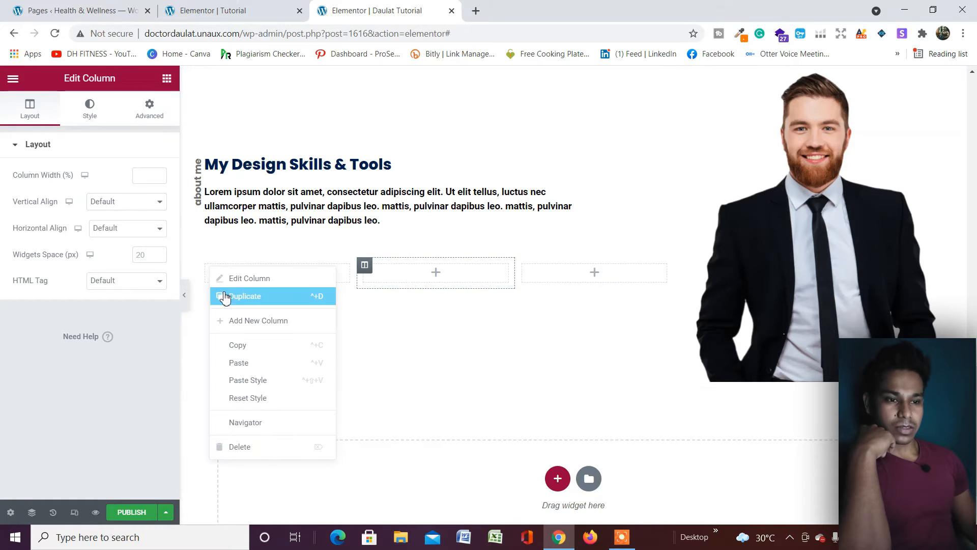
left_click(226, 296)
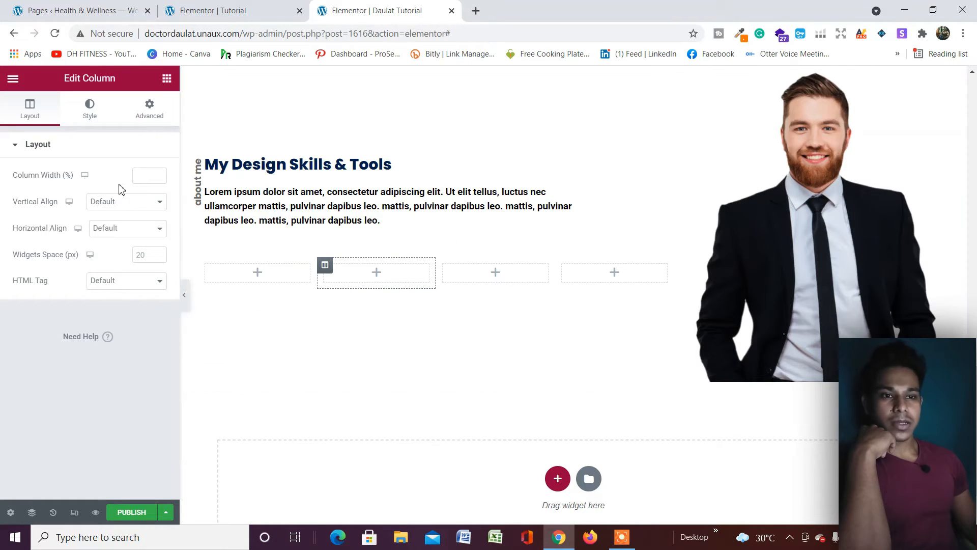
Find the Sina Piechart widget and place it in the first column of the inner section.
left_click(167, 79)
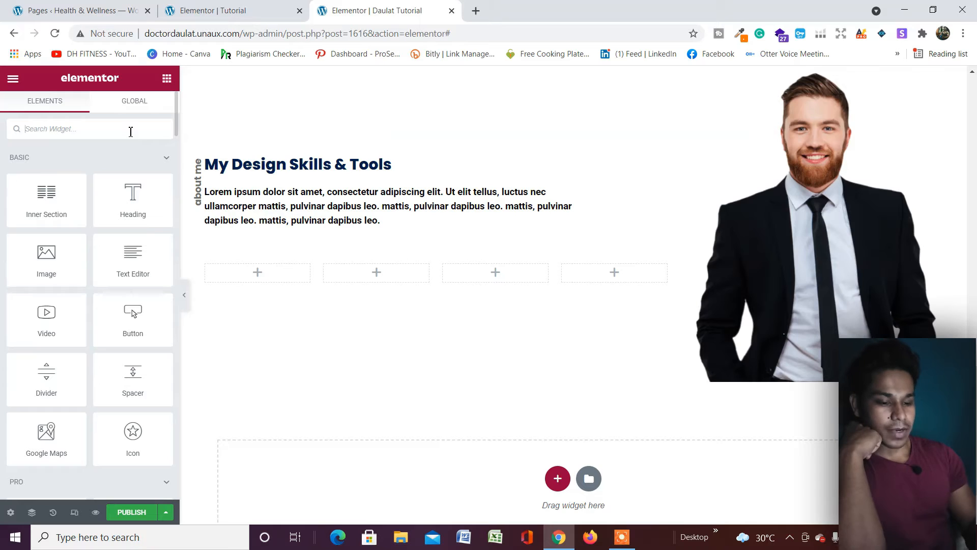
type("pie")
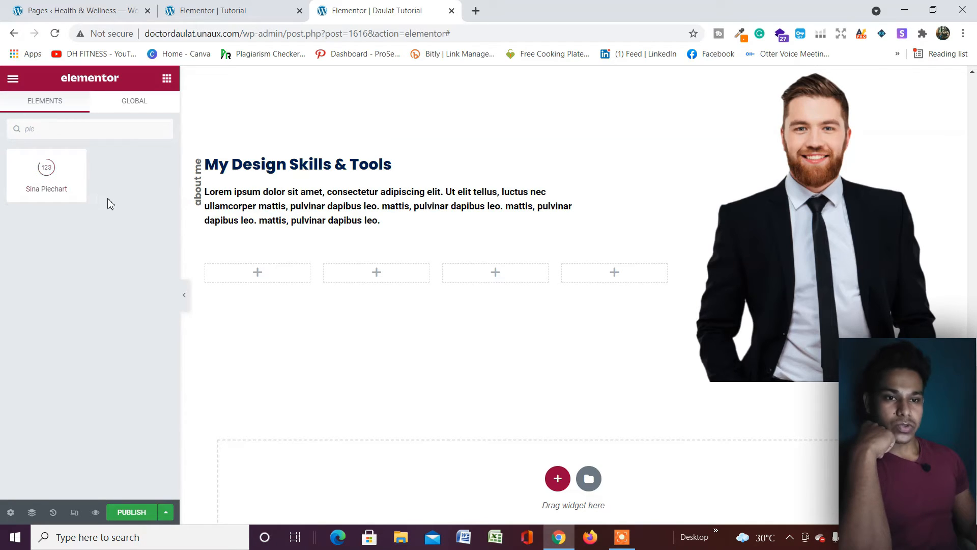
left_click_drag(45, 174, 254, 280)
scroll(277, 222, "down", 3)
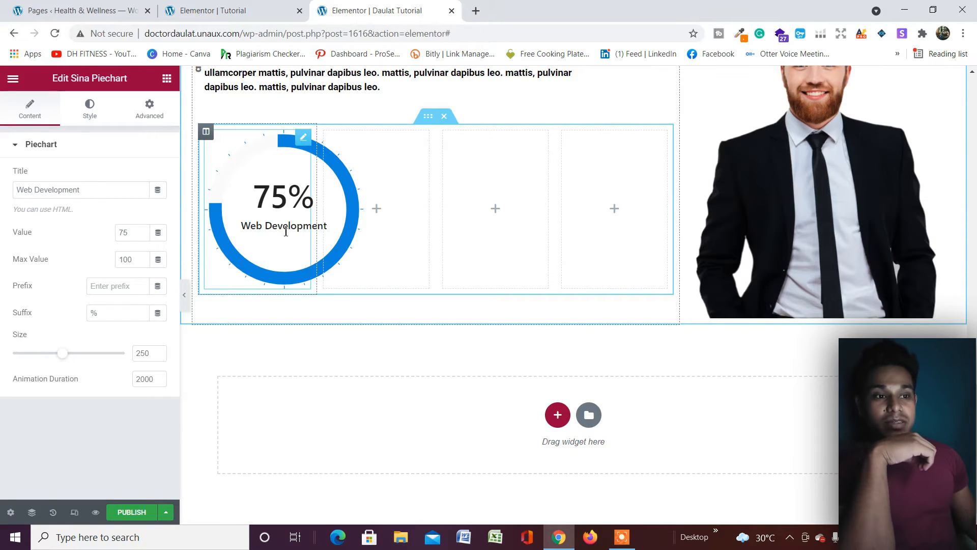
scroll(285, 232, "up", 1)
scroll(299, 219, "down", 1)
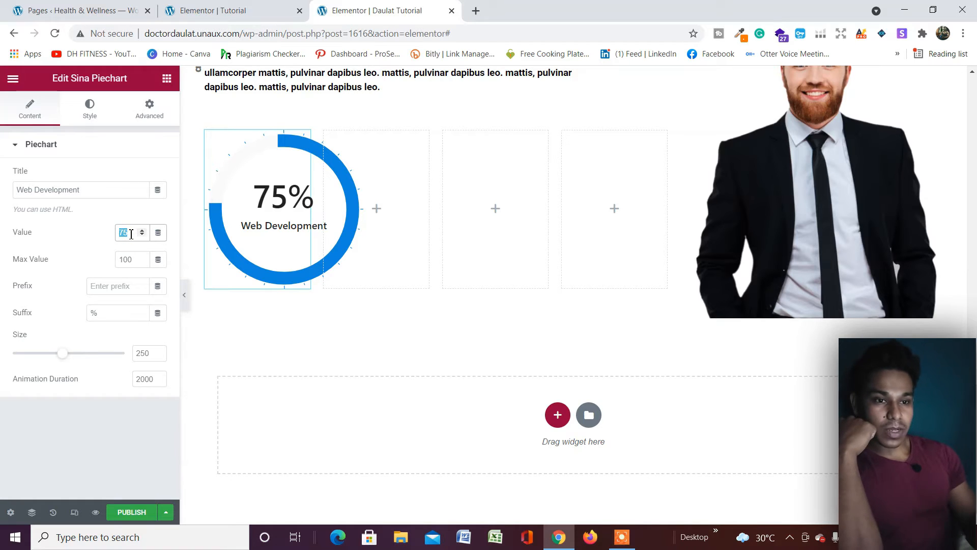
Set the pie chart's value to 95 and clear its title.
type("95")
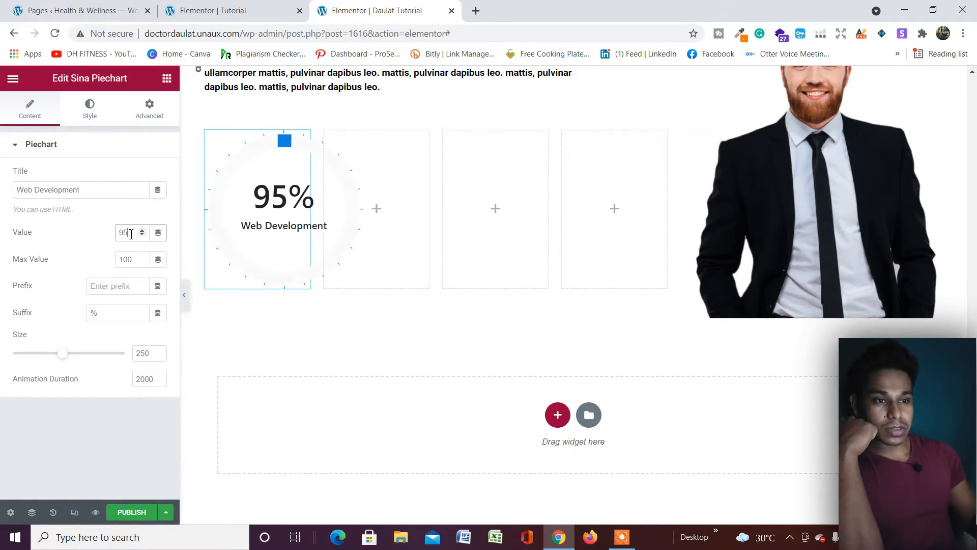
triple_click(103, 185)
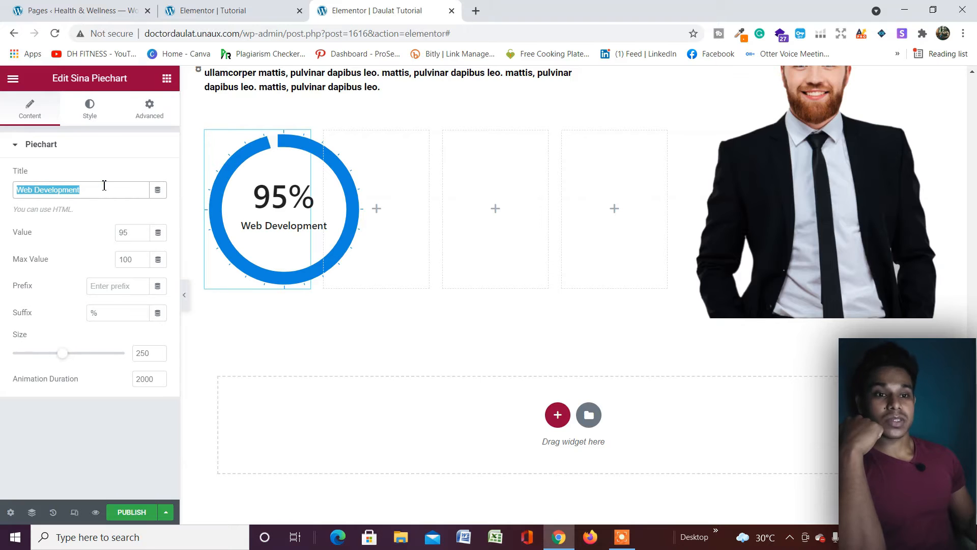
key("BackSpace")
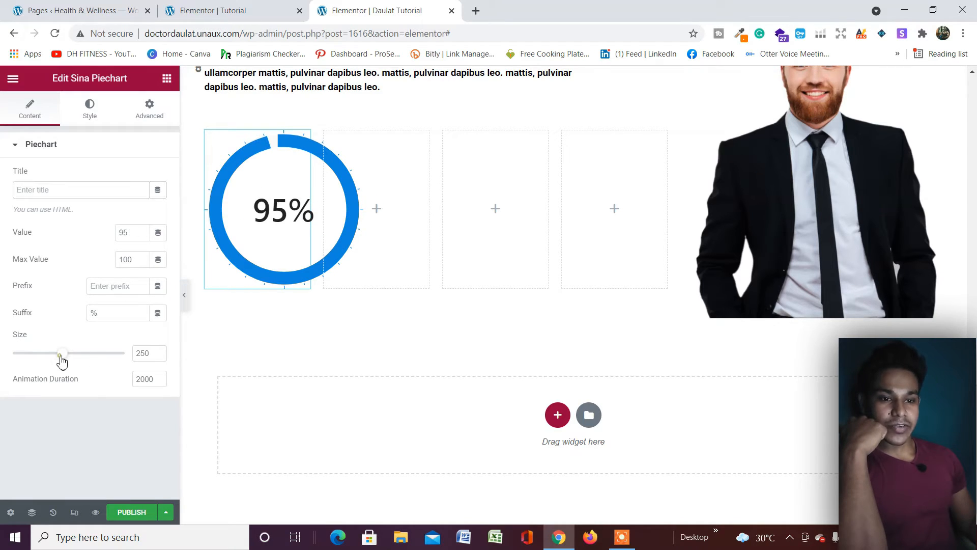
Reduce the pie chart's size to 100.
left_click_drag(61, 360, 26, 366)
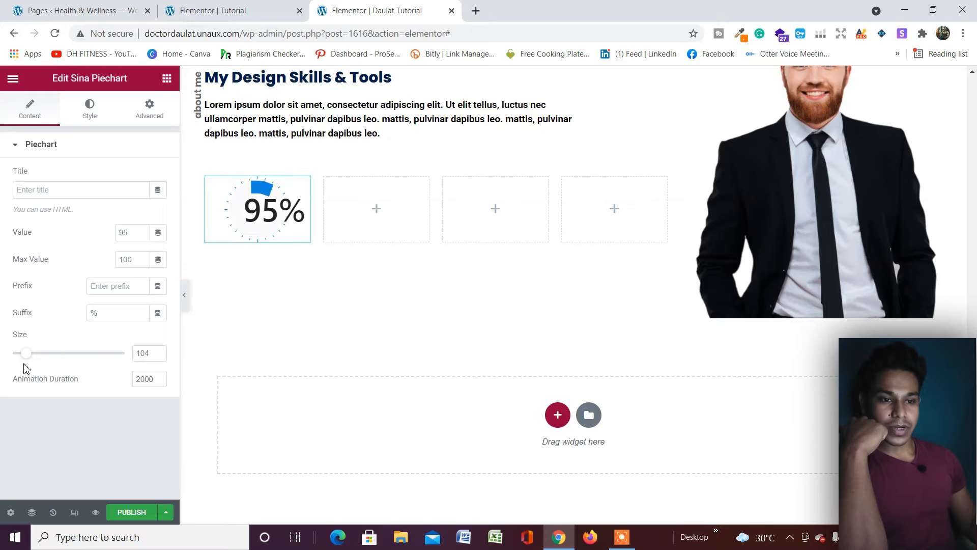
left_click(156, 355)
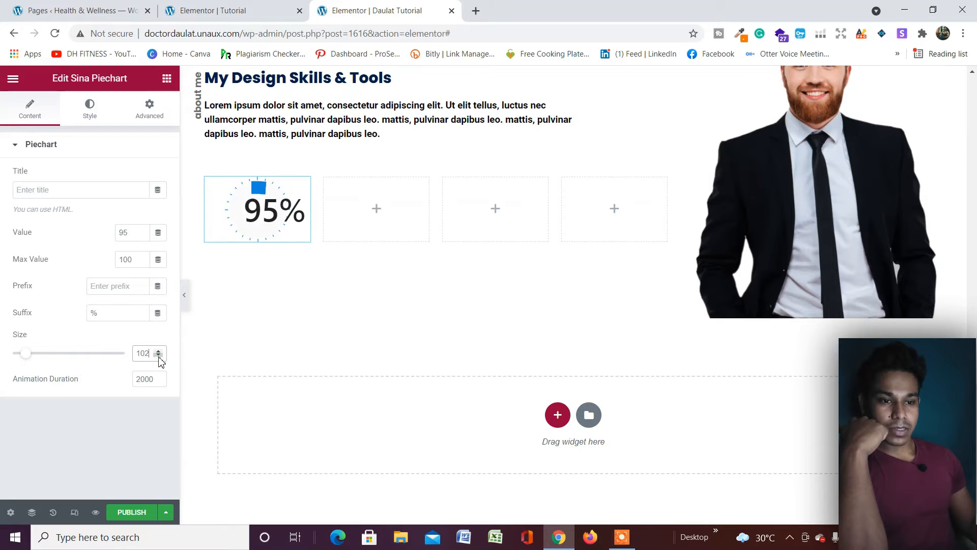
left_click(155, 355)
left_click(156, 356)
left_click(155, 355)
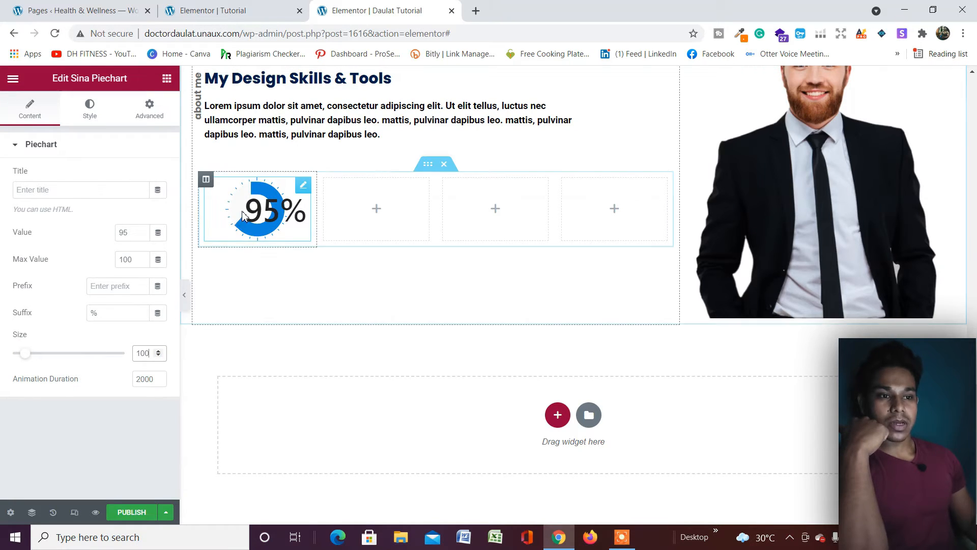
Style the pie chart with a bar width of 0, a Round bar cap and a track width of 15.
left_click(91, 109)
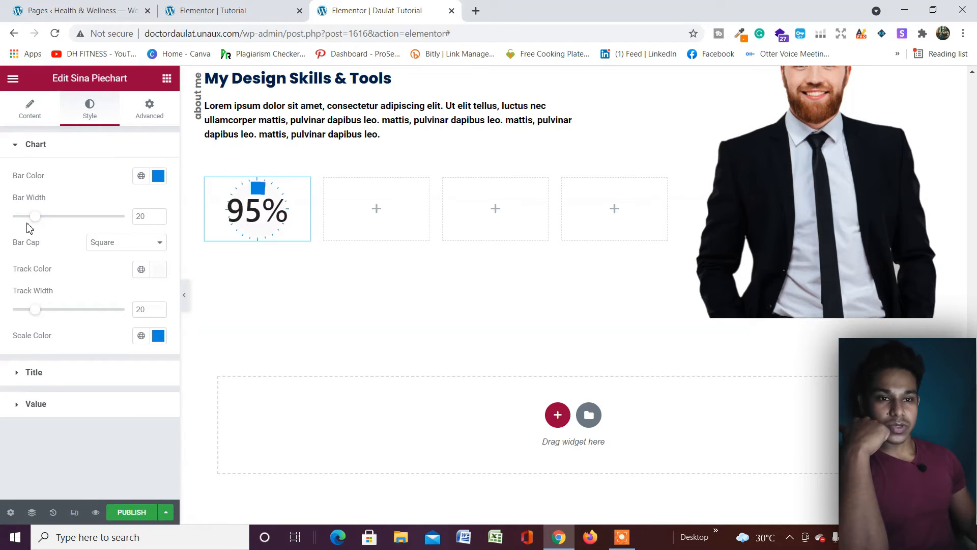
left_click_drag(34, 219, 4, 226)
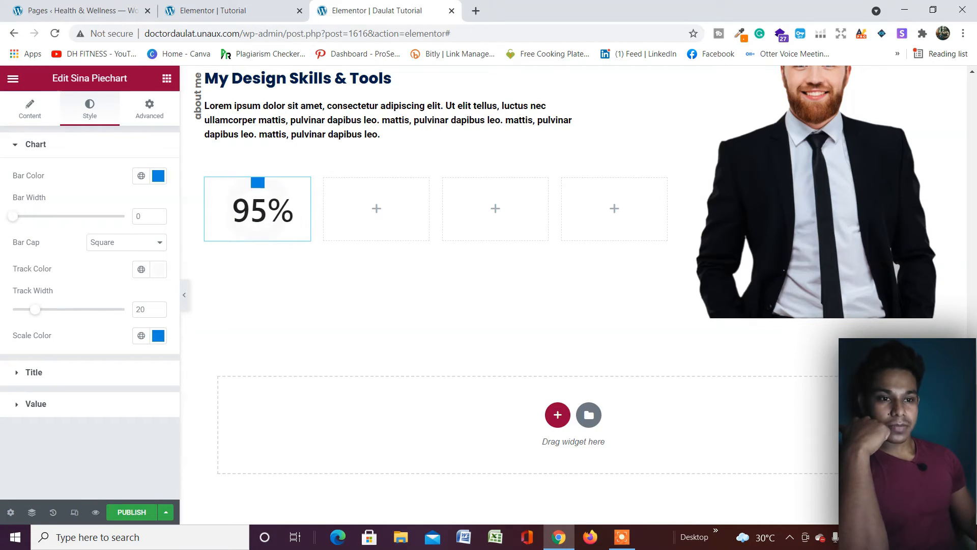
left_click(122, 242)
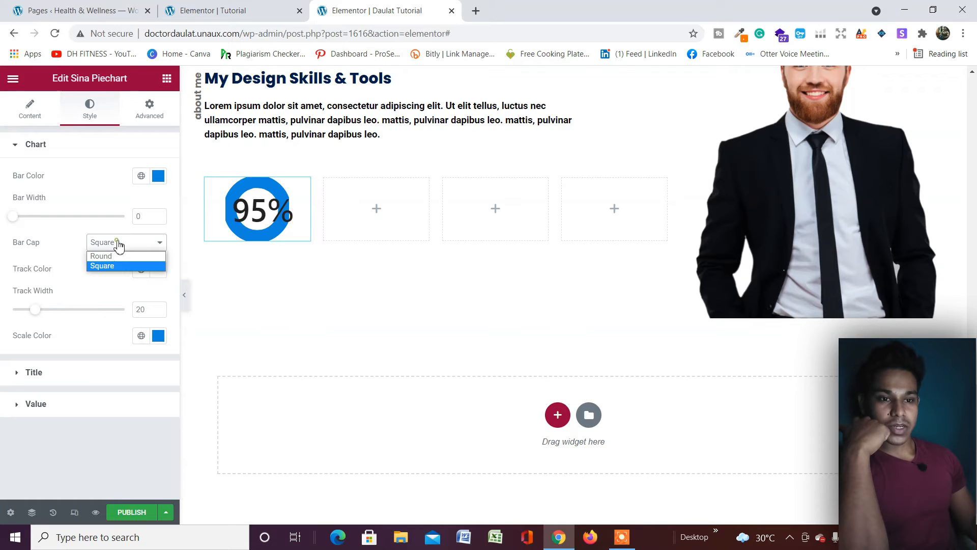
left_click(107, 256)
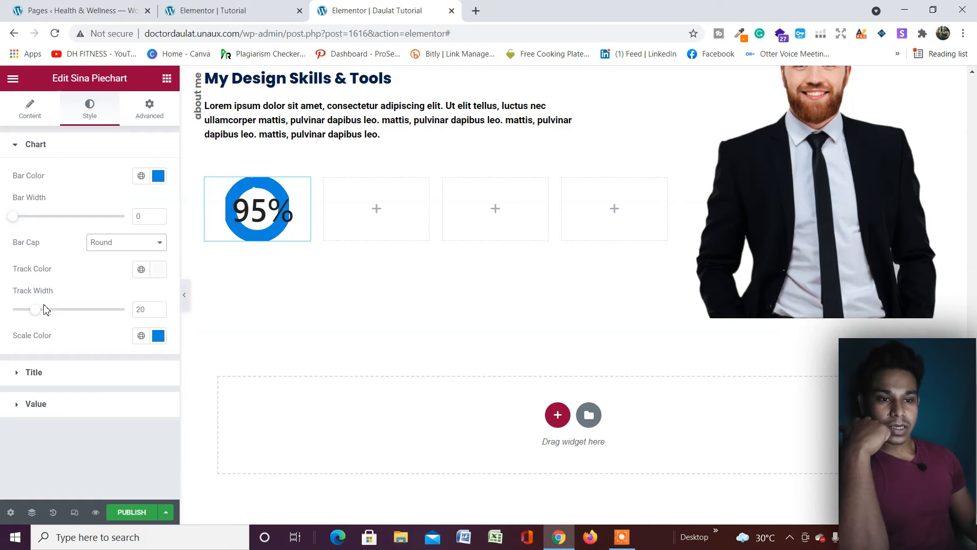
mouse_move(33, 311)
left_mouse_down()
mouse_move(13, 309)
mouse_move(28, 313)
left_mouse_up()
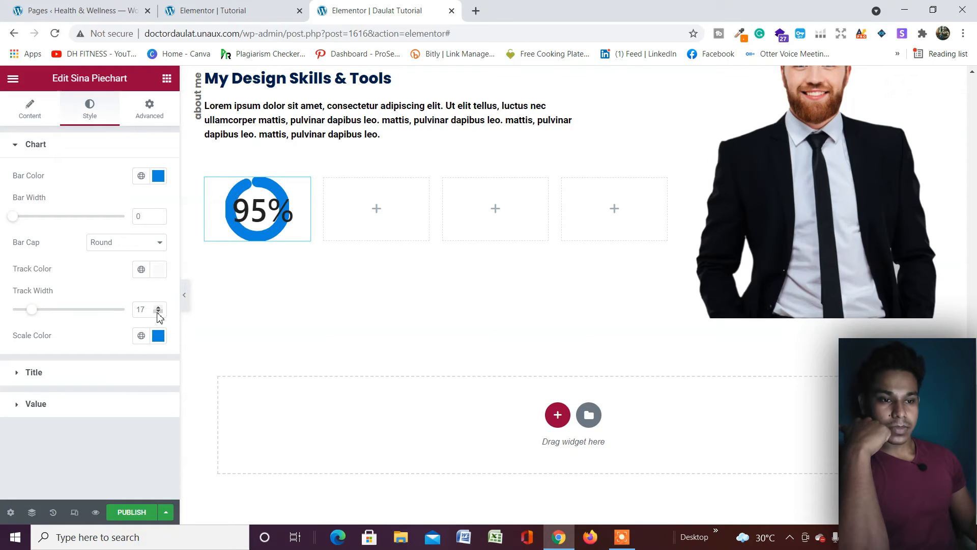
left_click(157, 312)
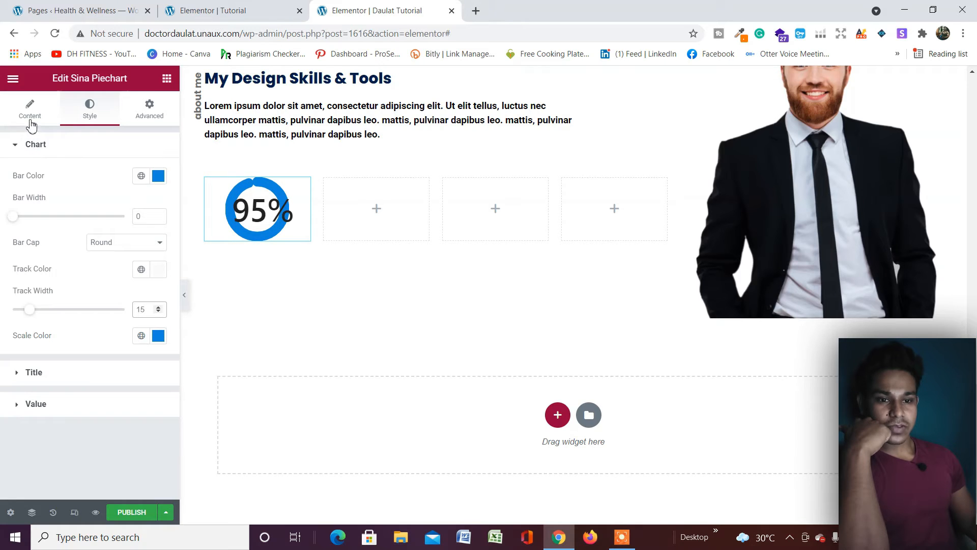
Set the pie chart title's text color to the dark navy global color.
left_click(71, 382)
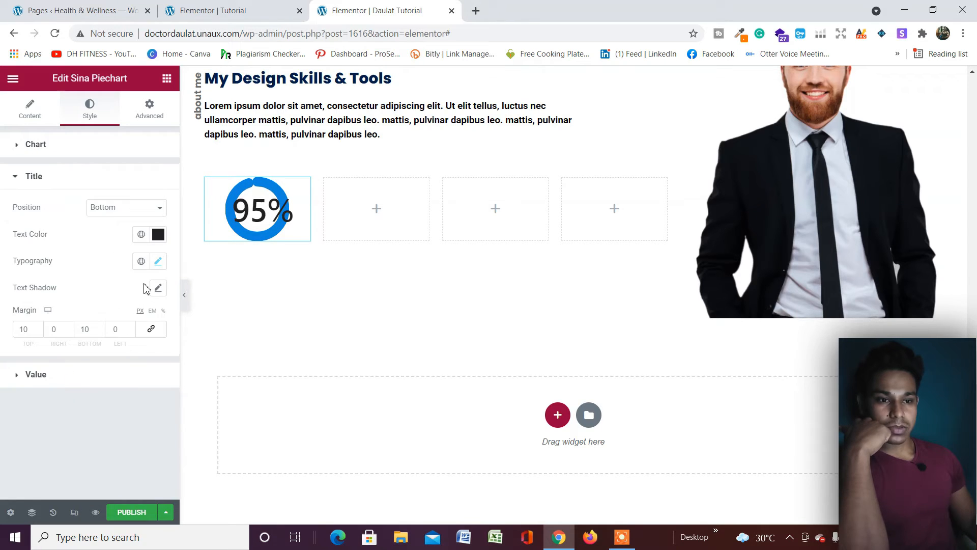
left_click(141, 236)
left_click(59, 293)
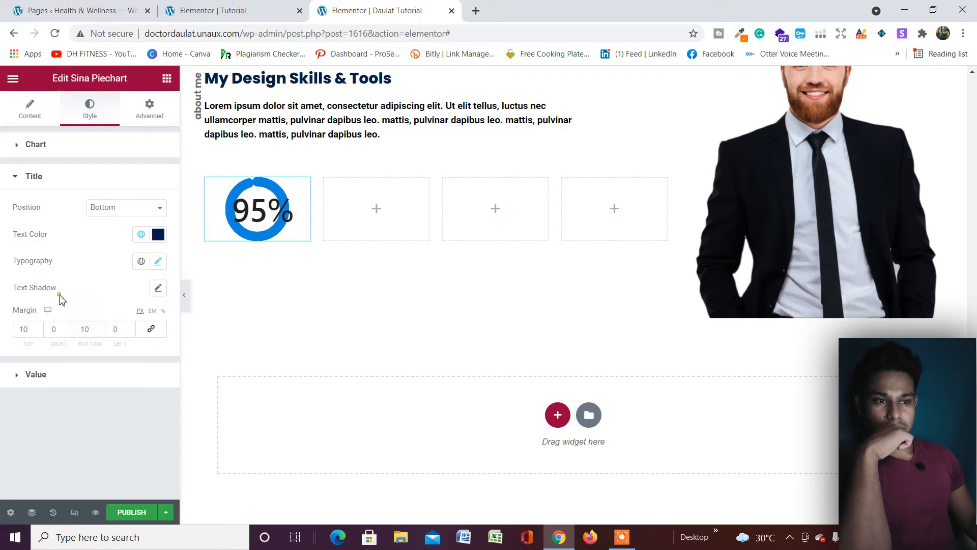
Set the font family of the pie chart's title typography to Poppins.
left_click(157, 262)
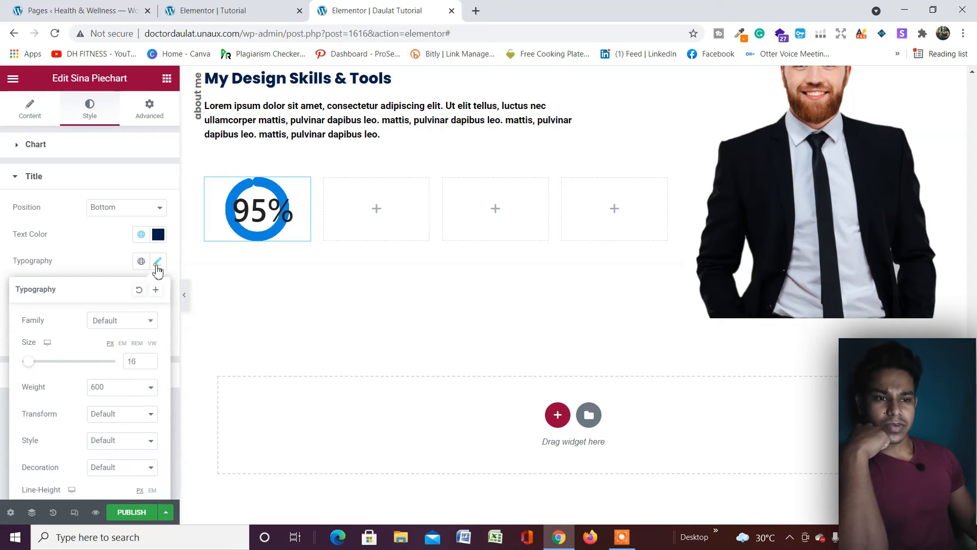
left_click(158, 263)
left_click(157, 262)
left_click(131, 322)
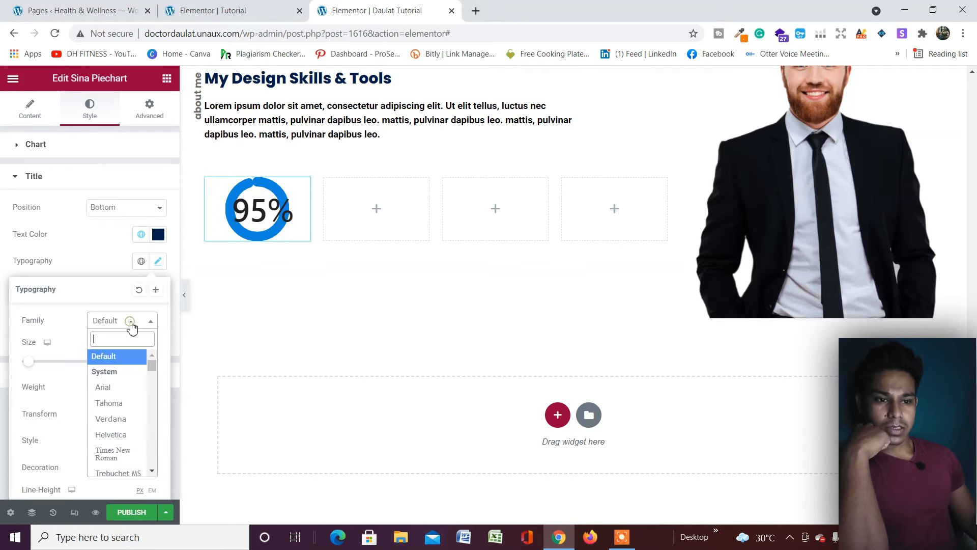
type("popp")
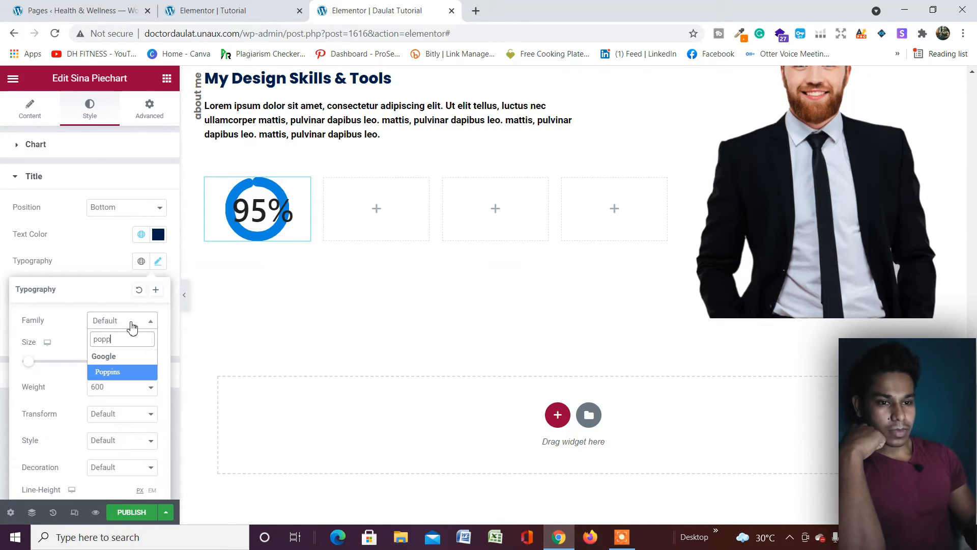
left_click(132, 364)
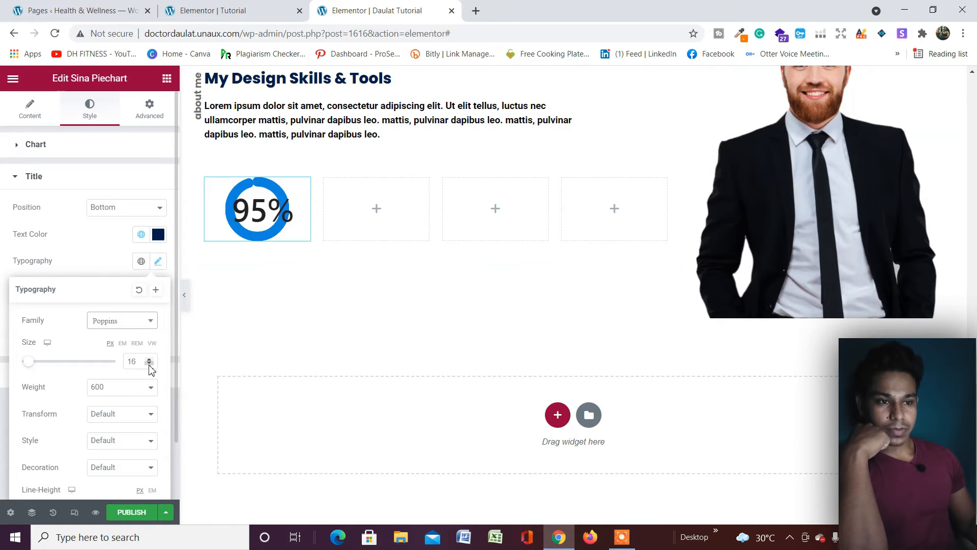
Set the font size of the pie chart title's typography to 6 px.
left_click(150, 365)
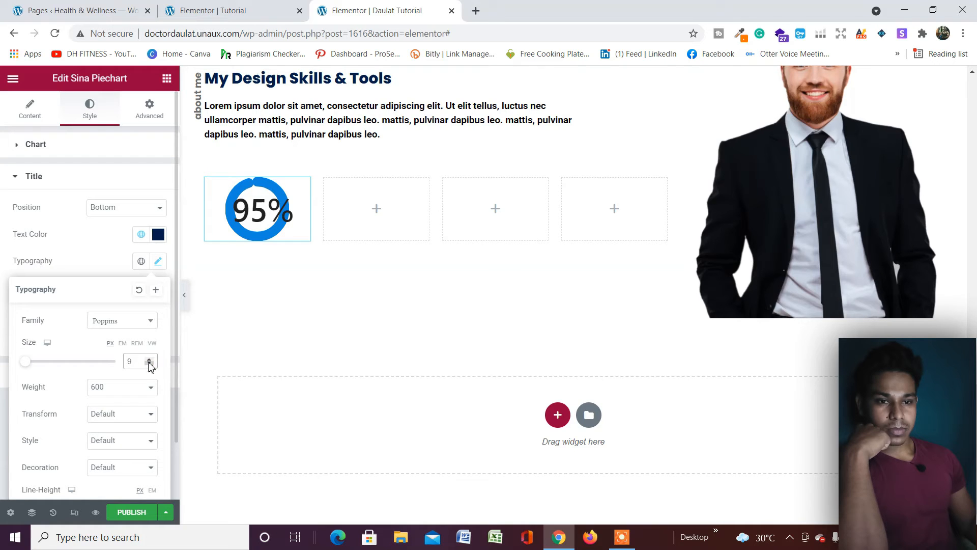
left_click(139, 391)
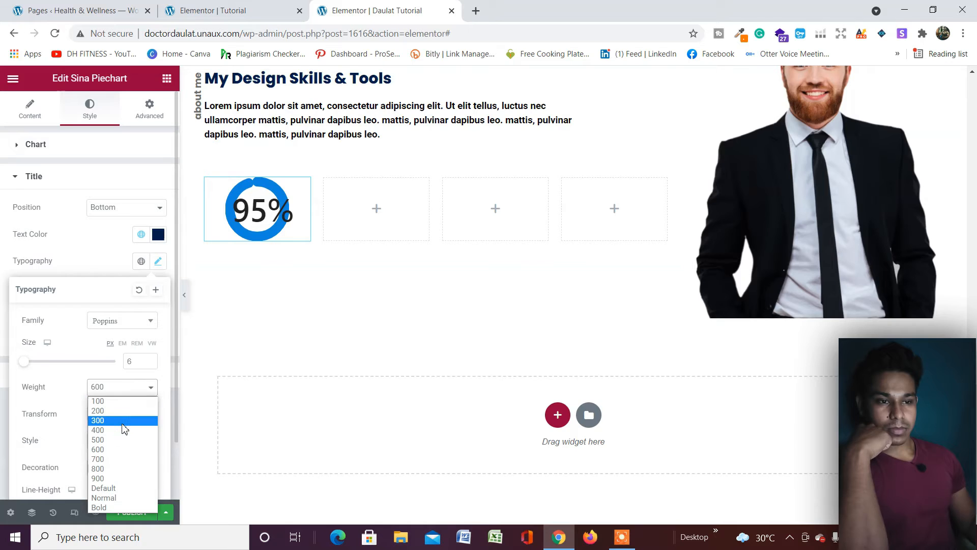
left_click(79, 145)
left_click(78, 145)
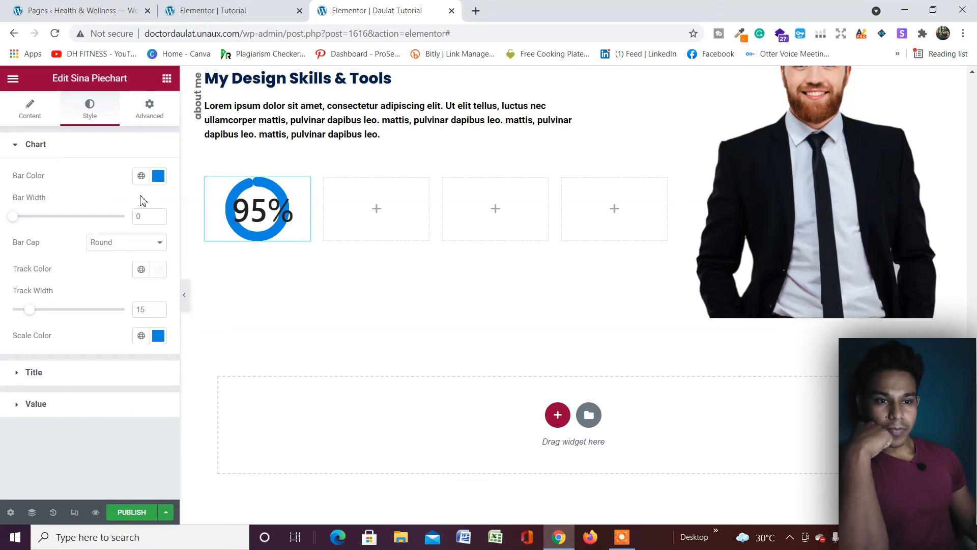
Set the font family of the pie chart's percentage value to Poppins.
left_click(75, 405)
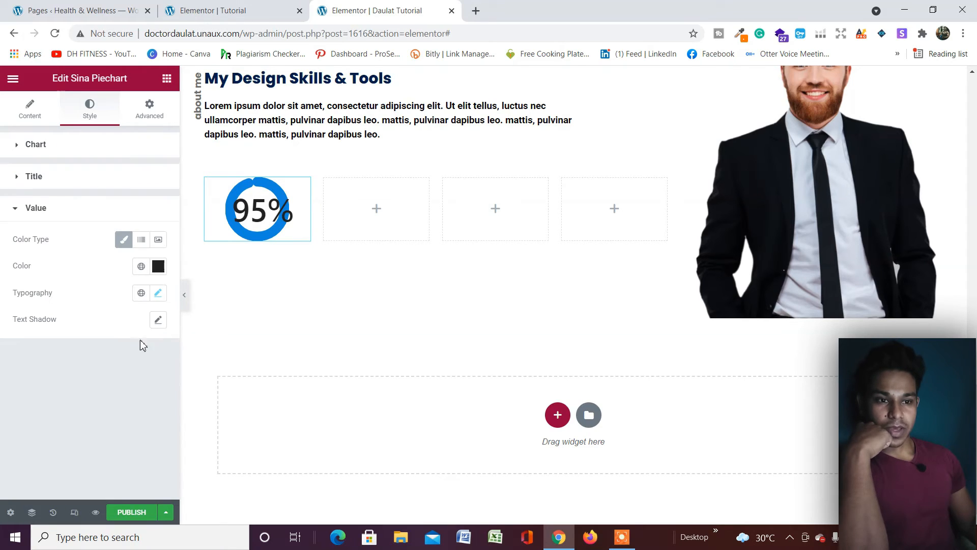
left_click(158, 293)
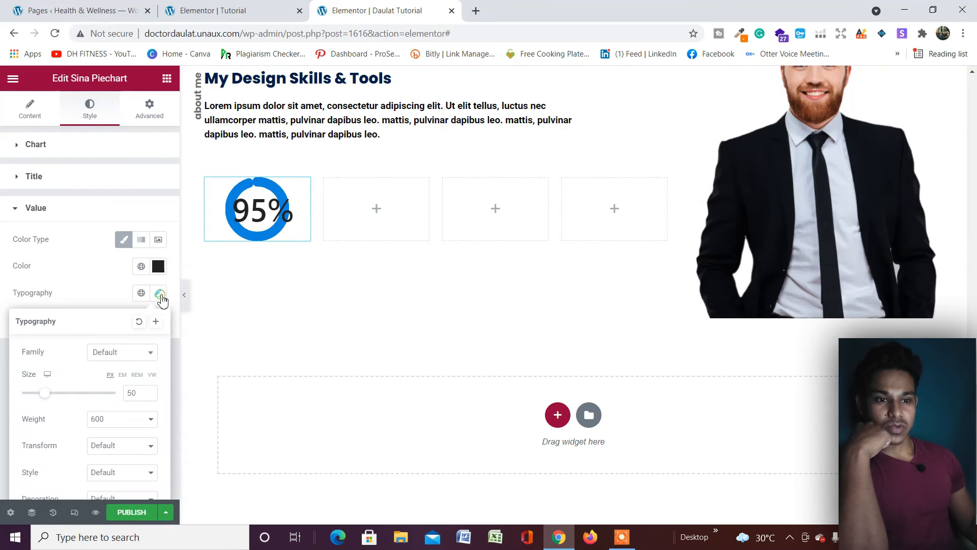
left_click(127, 353)
type("pop")
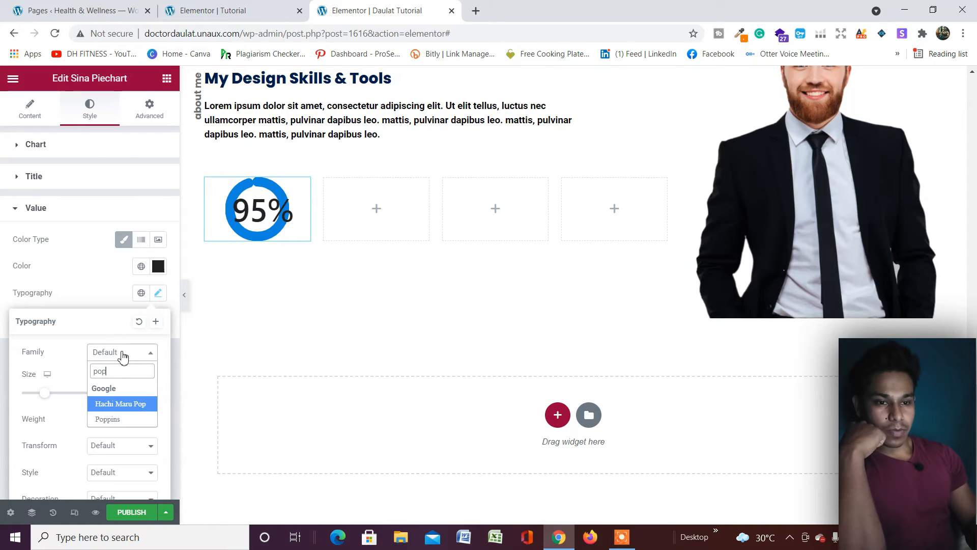
key("Down")
key("Return")
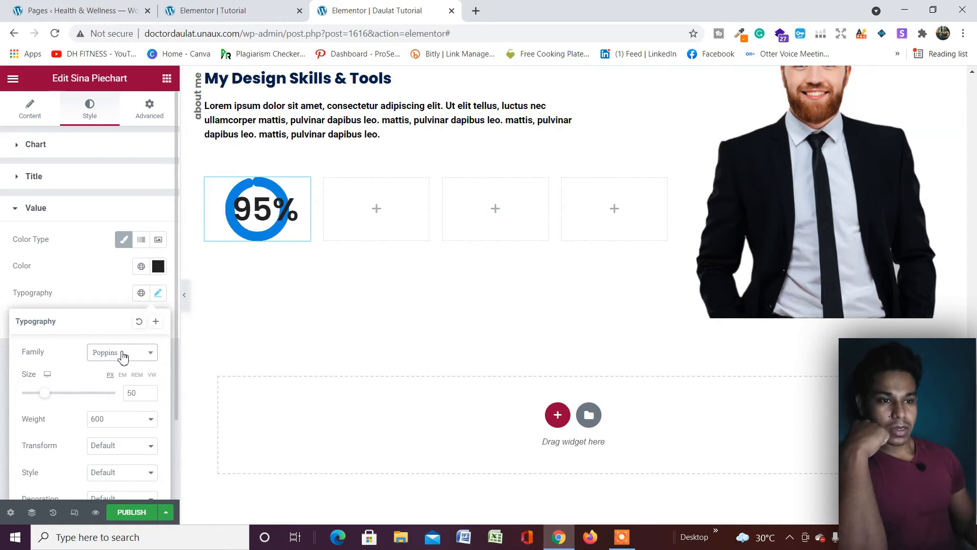
Reduce the font size of the pie chart's percentage value to 28 px.
left_click(149, 397)
left_click(149, 397)
left_click(149, 396)
left_click(149, 397)
left_click(149, 397)
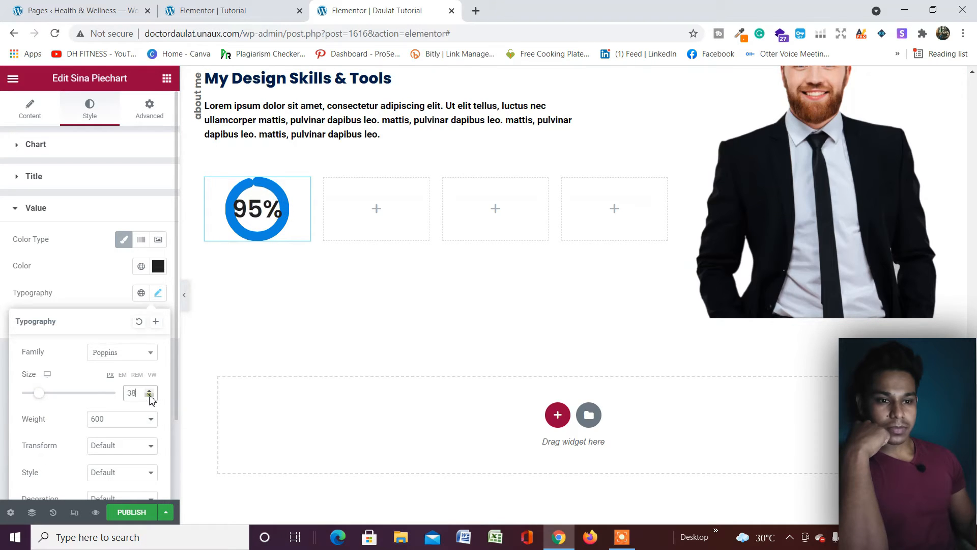
left_click(149, 396)
left_click(149, 397)
left_click(149, 396)
left_click(149, 396)
left_click(149, 396)
left_click(149, 396)
left_click(149, 396)
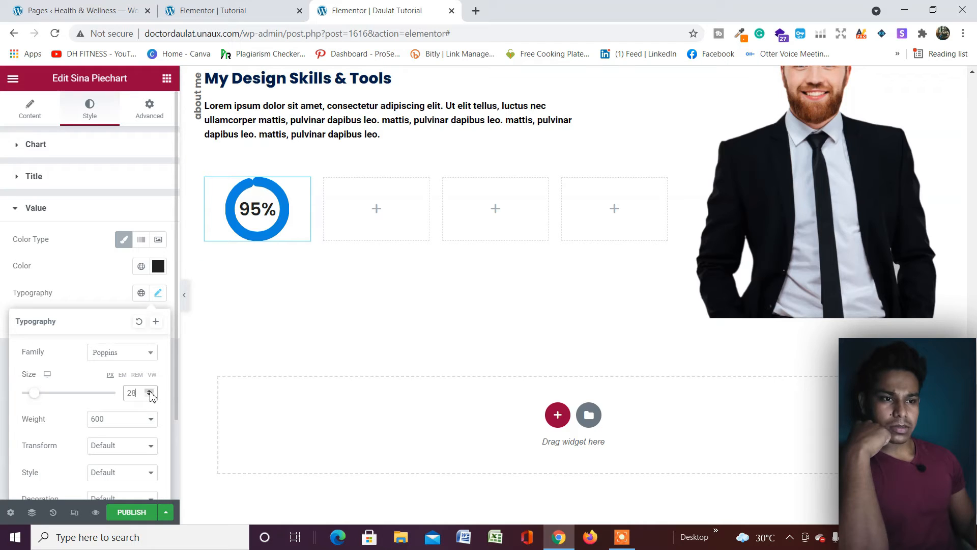
Set the percentage value's font weight to 700 and its color to the Primary global color.
left_click(131, 424)
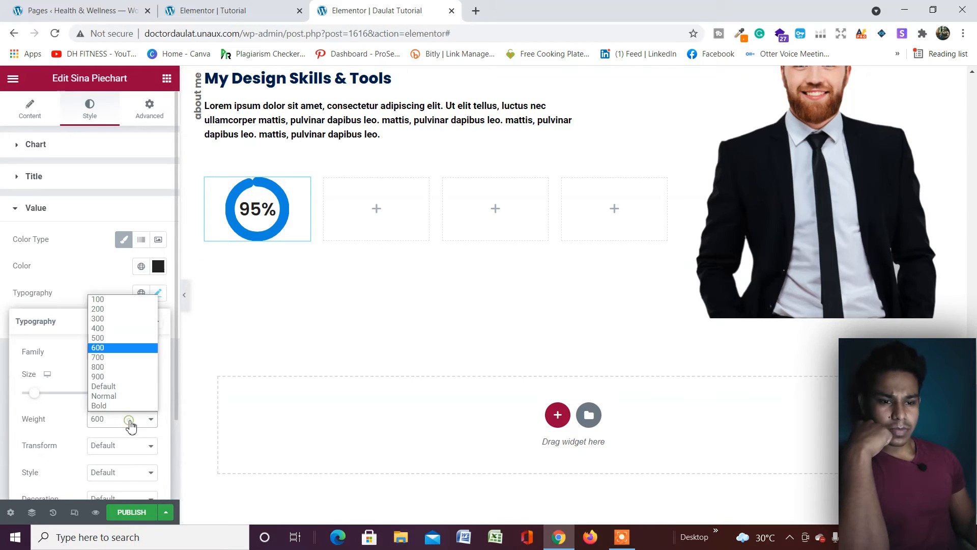
left_click(131, 367)
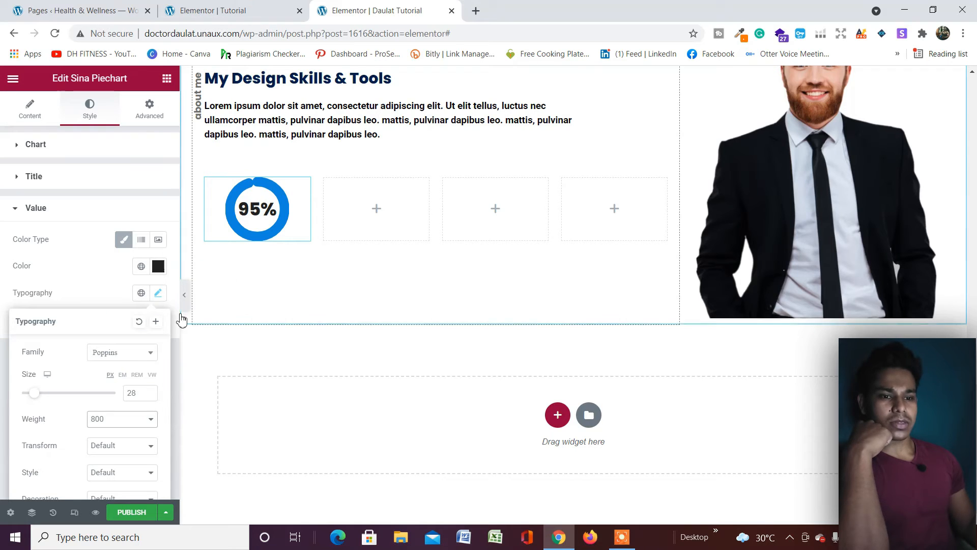
left_click(125, 429)
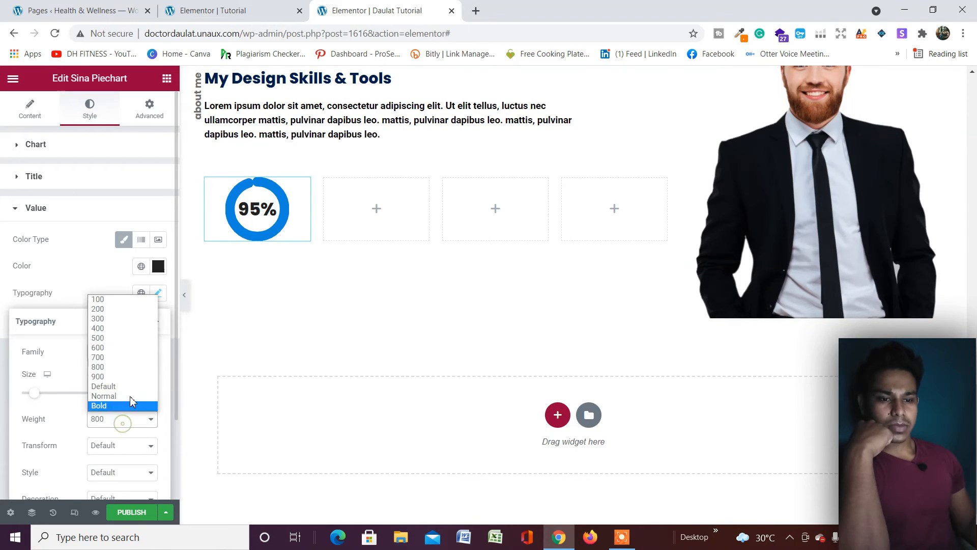
left_click(128, 359)
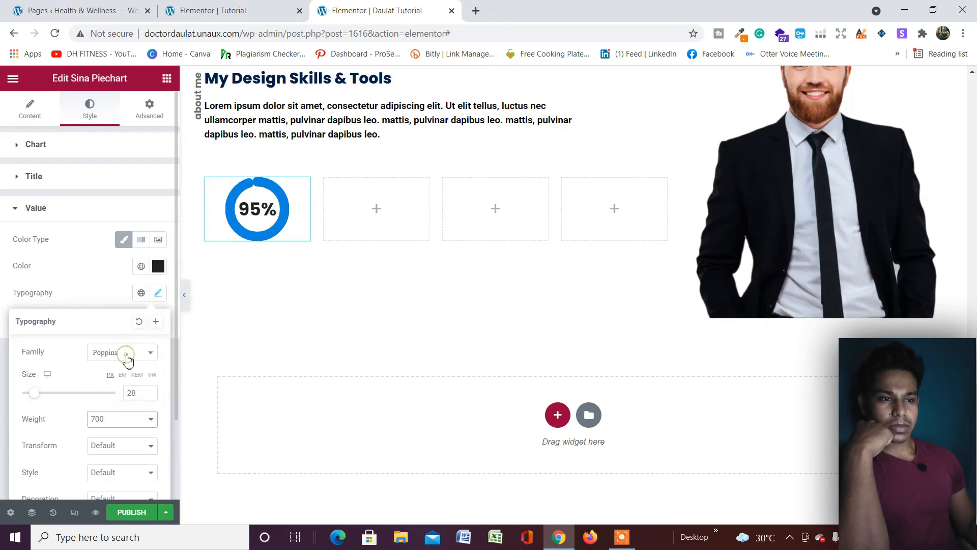
left_click(141, 266)
left_click(46, 322)
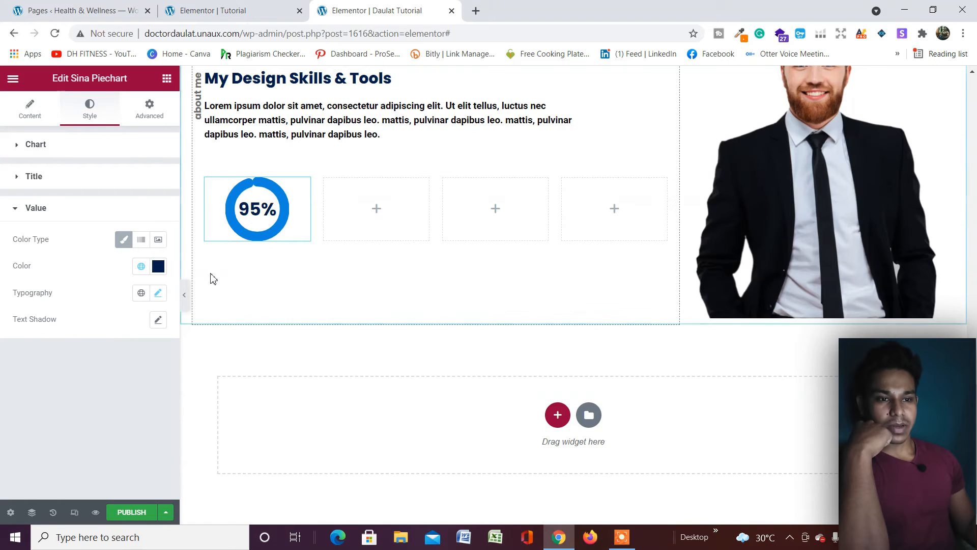
Set the pie chart's bar color and scale color to the Accent Secondary global color.
left_click(76, 145)
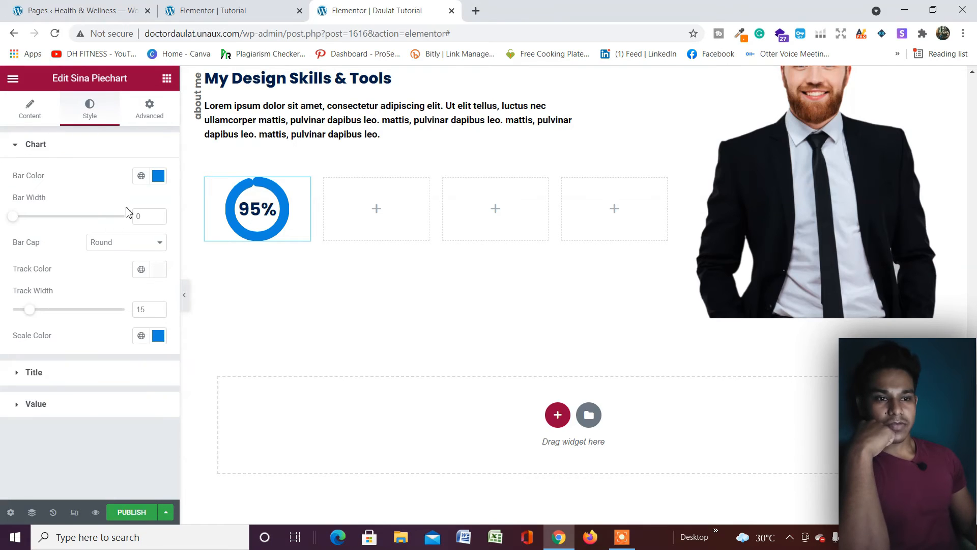
left_click(142, 185)
left_click(83, 323)
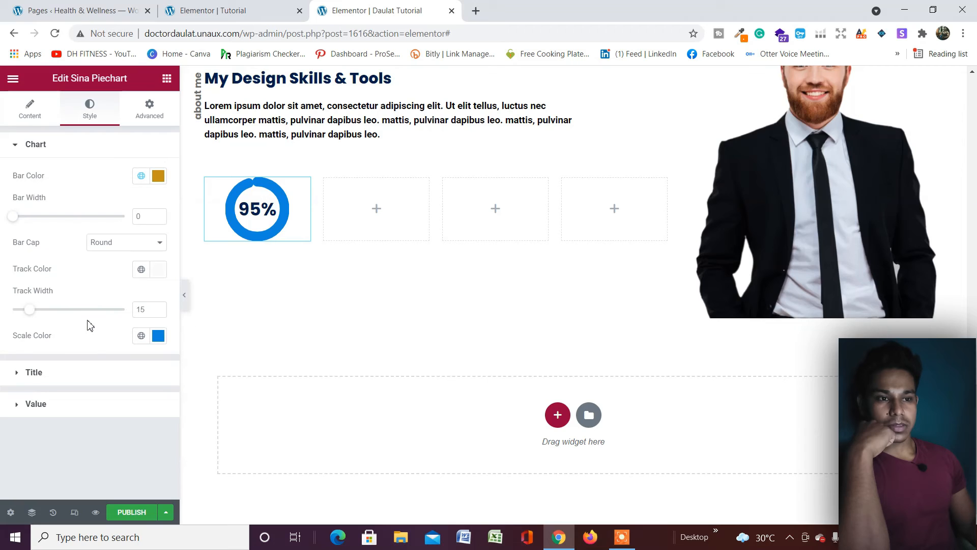
left_click(142, 336)
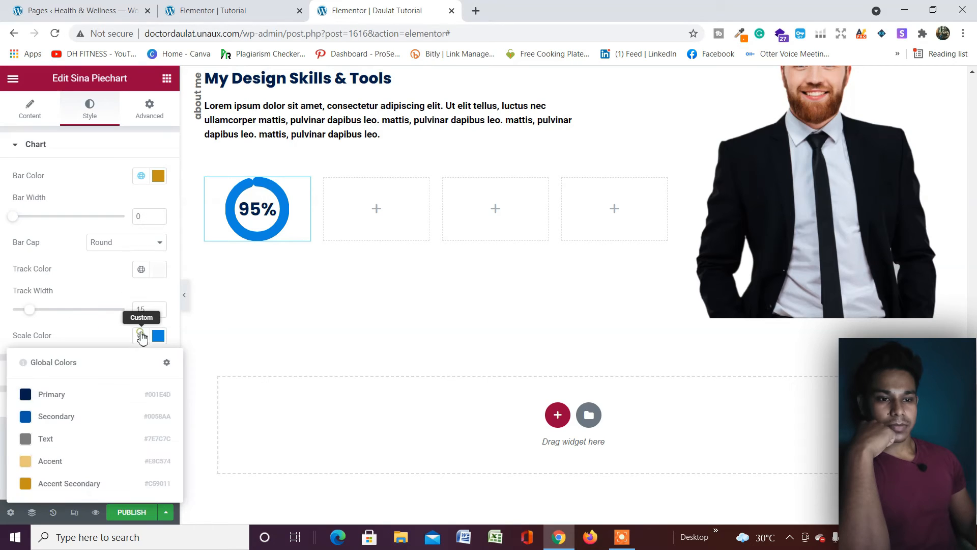
left_click(78, 489)
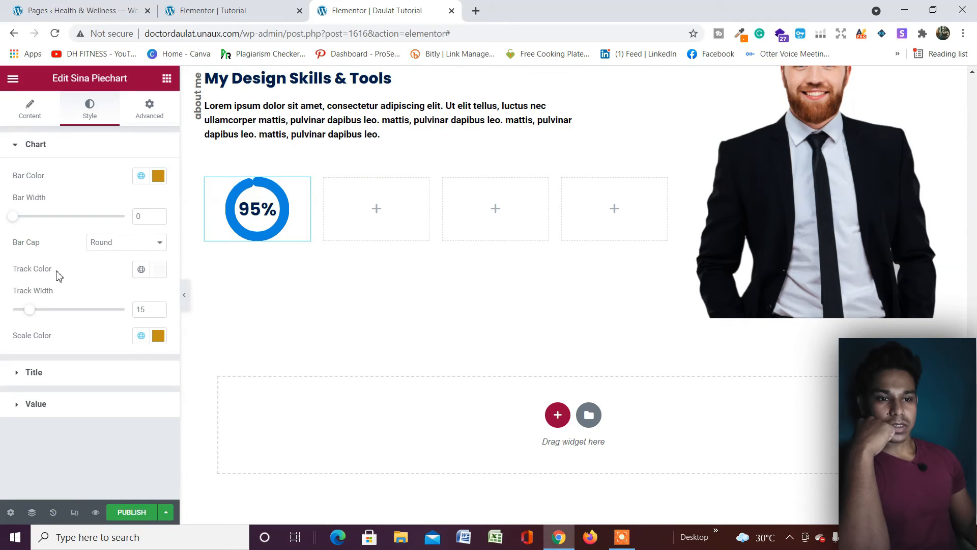
Add an Image widget below the pie chart in the first column and insert the Figma logo tool-4.png from the media library.
left_click(166, 80)
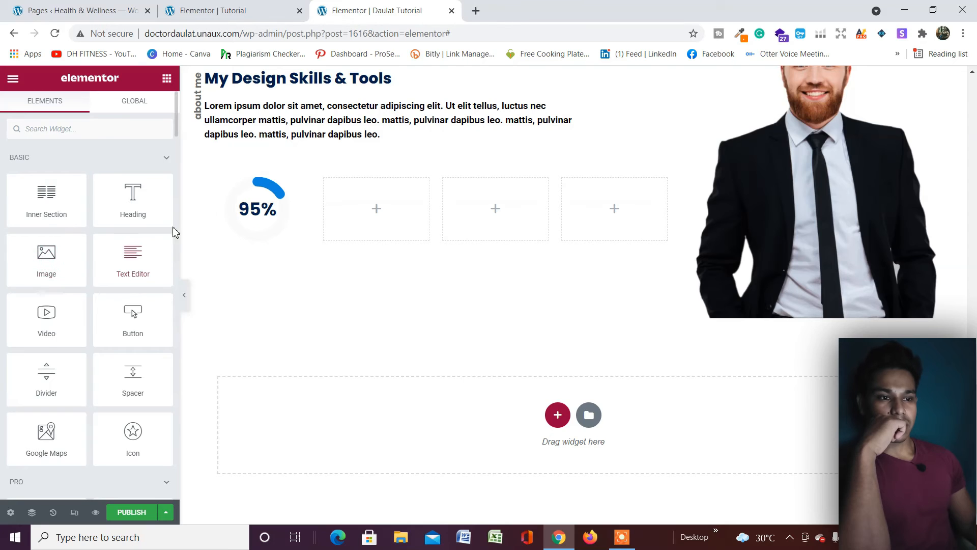
left_click_drag(45, 255, 246, 236)
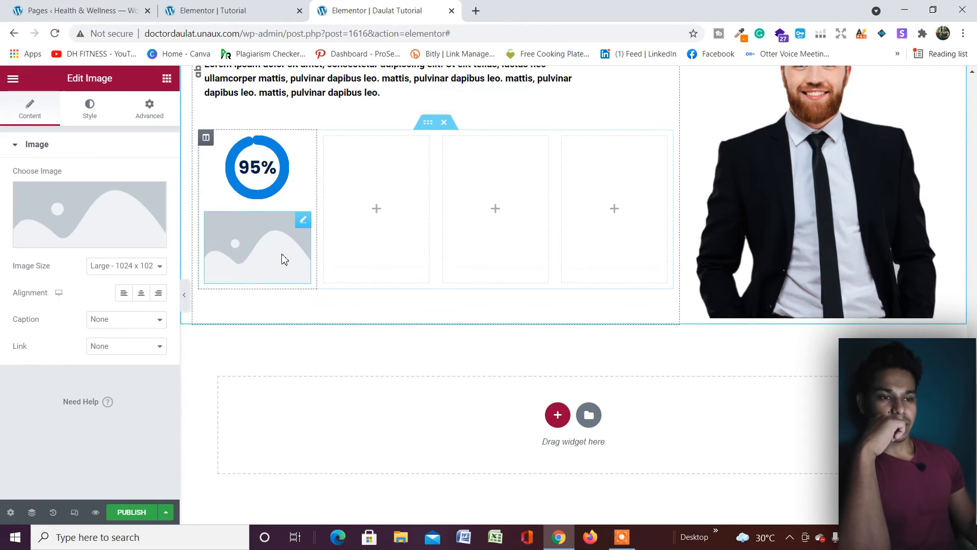
left_click(90, 209)
scroll(482, 321, "down", 10)
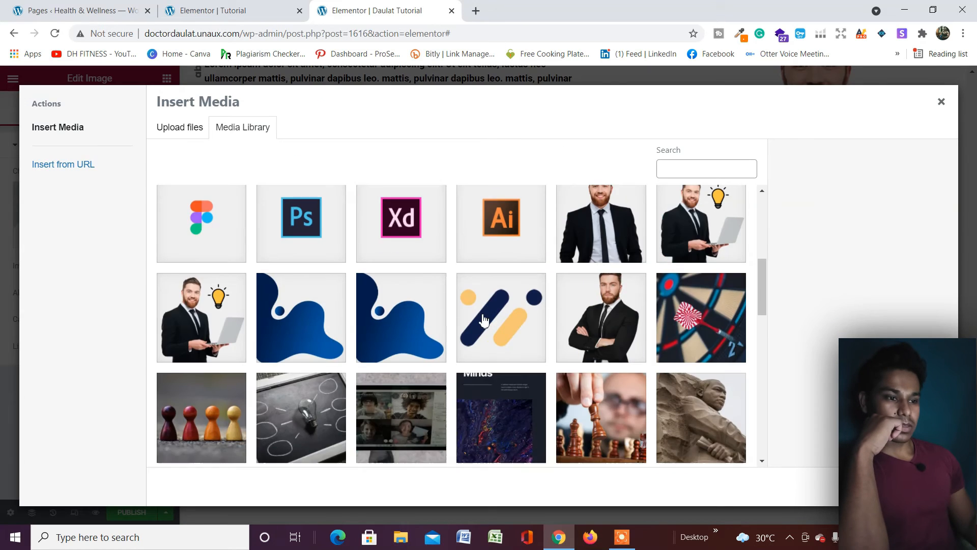
scroll(483, 319, "down", 10)
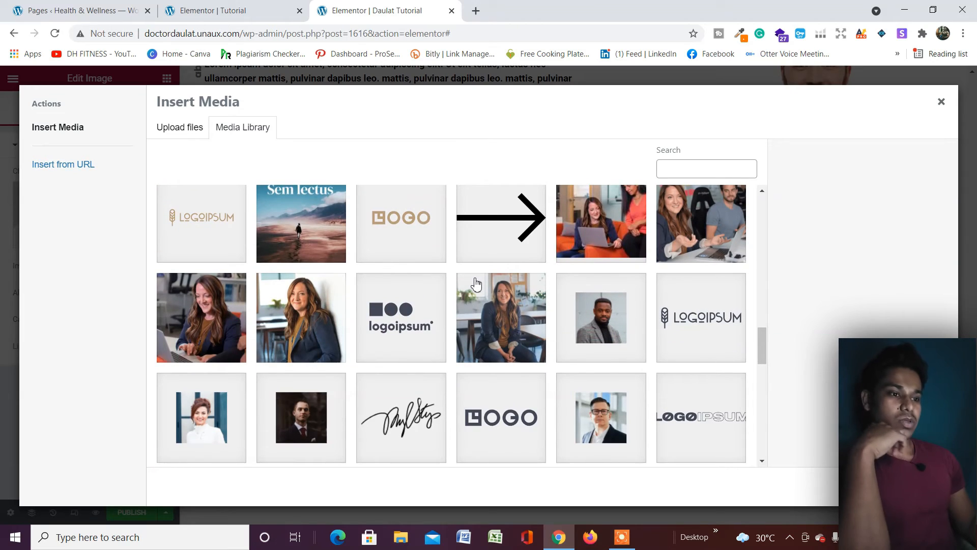
scroll(476, 284, "up", 3)
scroll(476, 284, "down", 3)
scroll(473, 286, "up", 5)
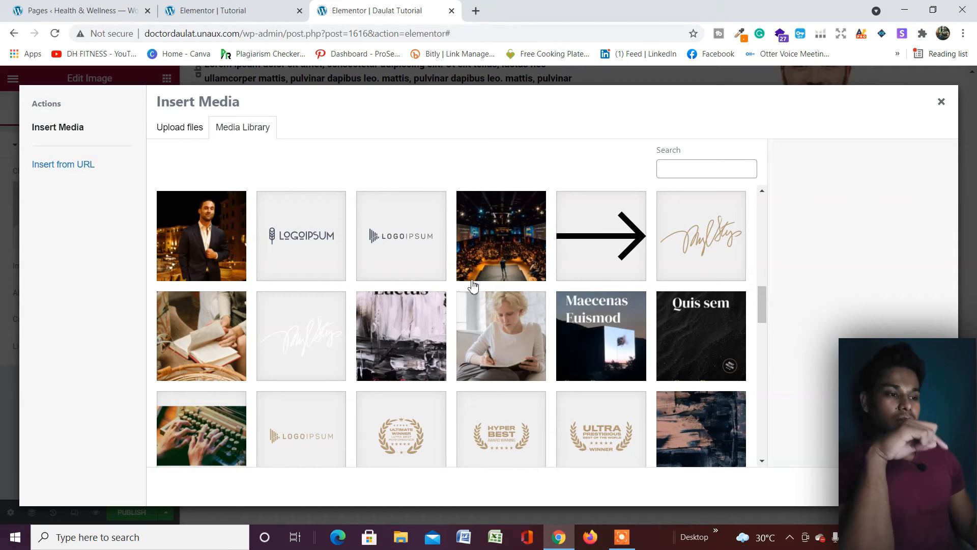
scroll(473, 286, "up", 10)
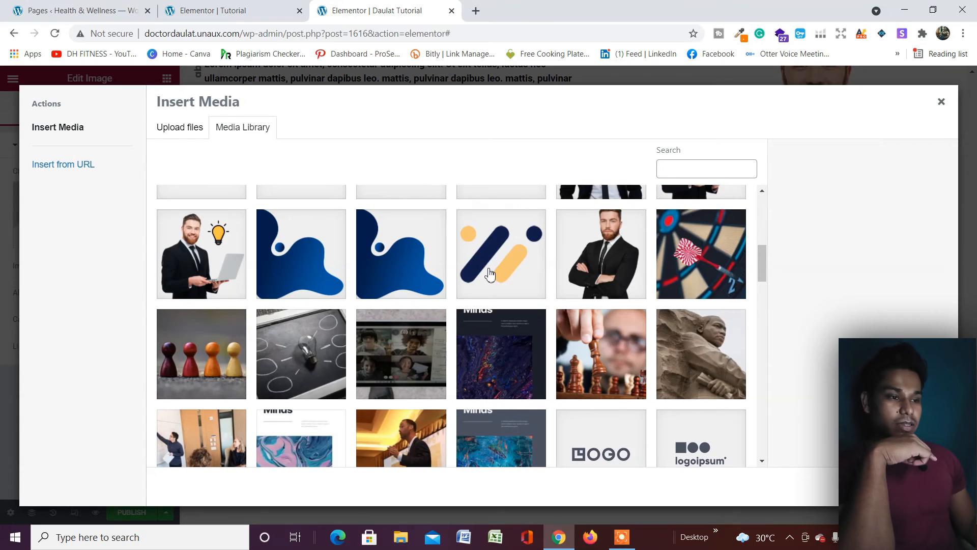
scroll(227, 332, "down", 4)
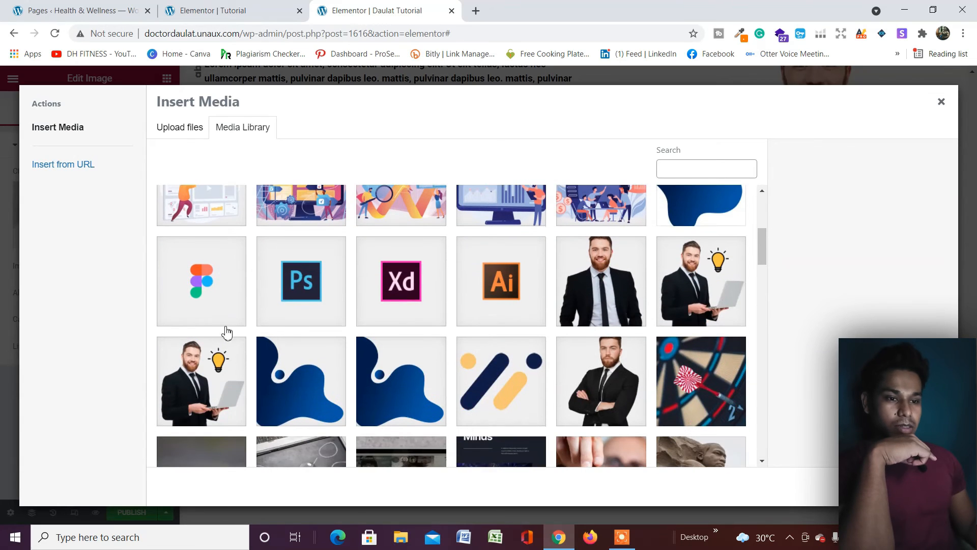
left_click(212, 295)
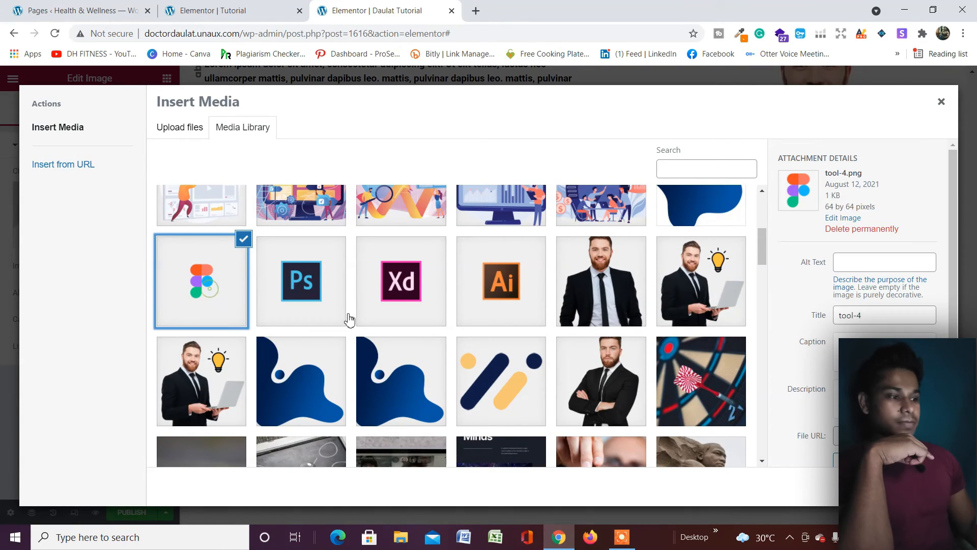
left_click(920, 486)
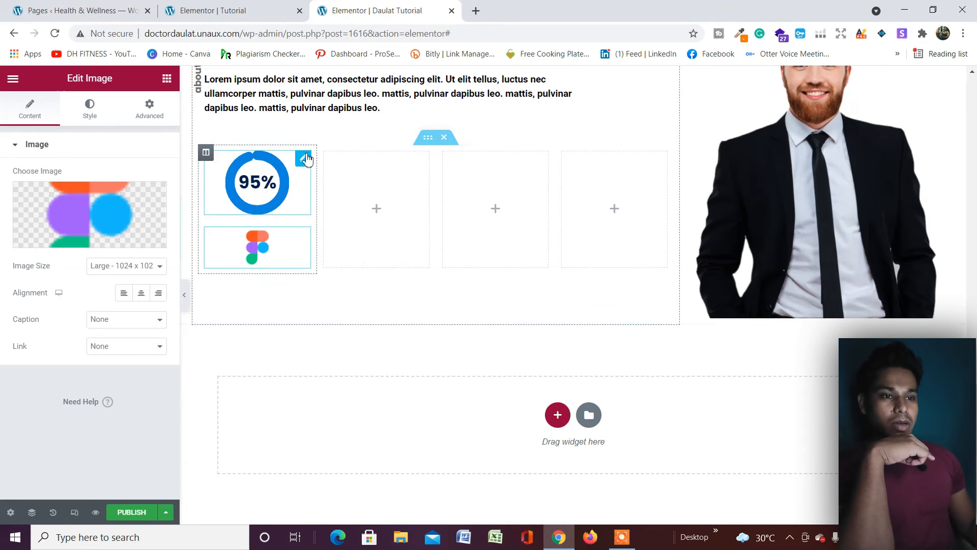
Duplicate the first column with the pie chart and Figma logo three times.
right_click(207, 152)
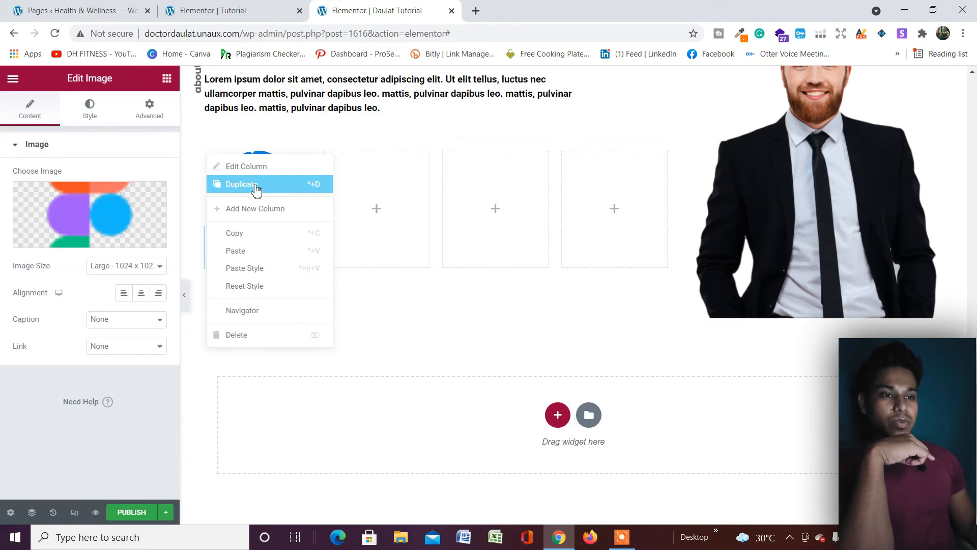
left_click(237, 183)
right_click(206, 152)
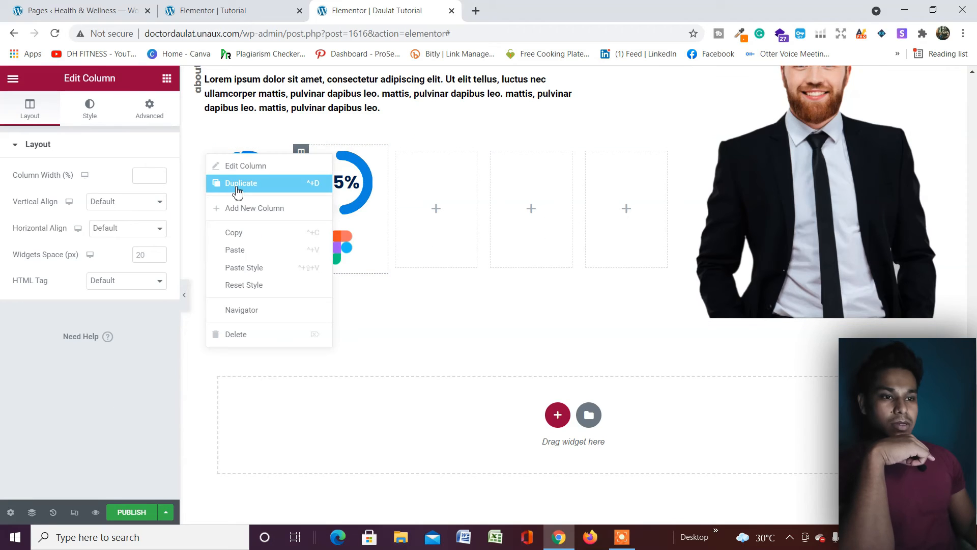
left_click(237, 187)
right_click(208, 153)
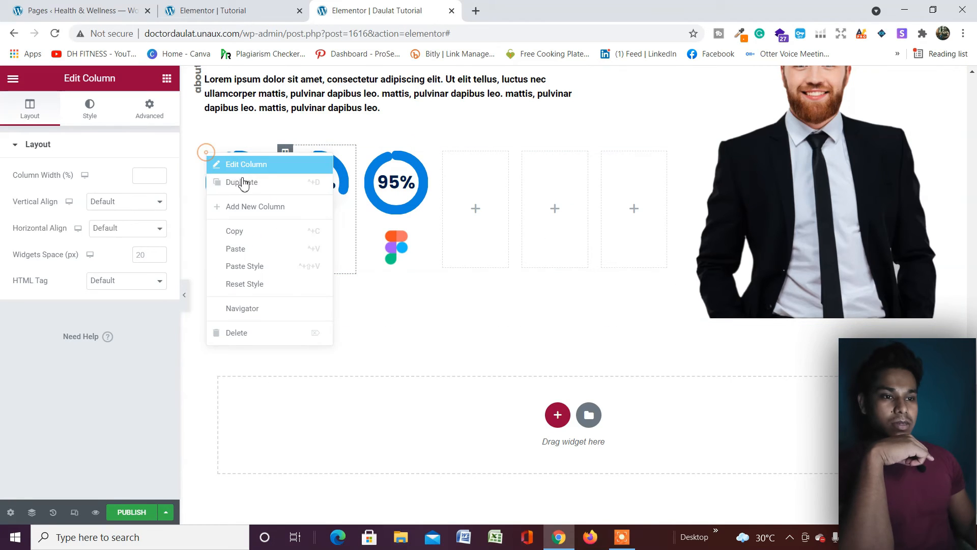
left_click(249, 187)
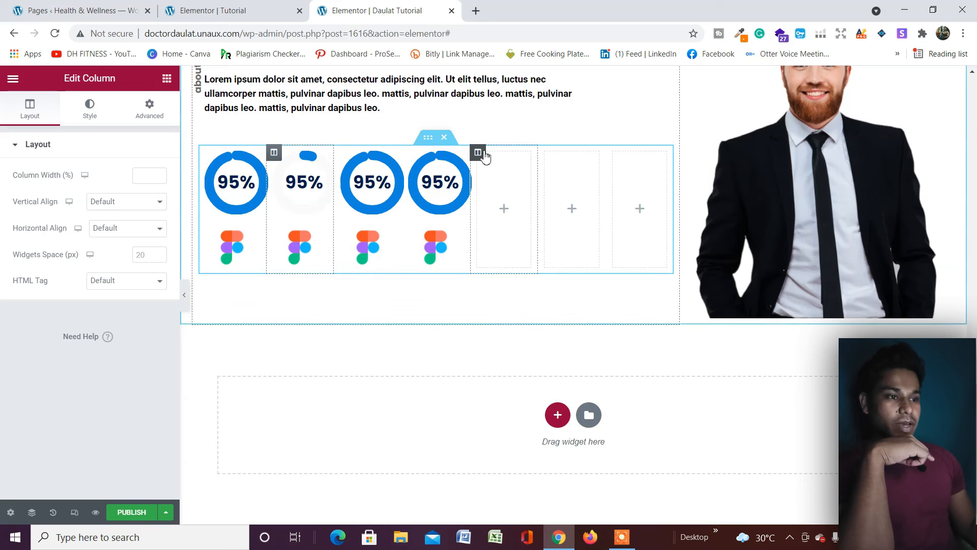
Delete the three empty columns after the four pie chart columns.
right_click(480, 152)
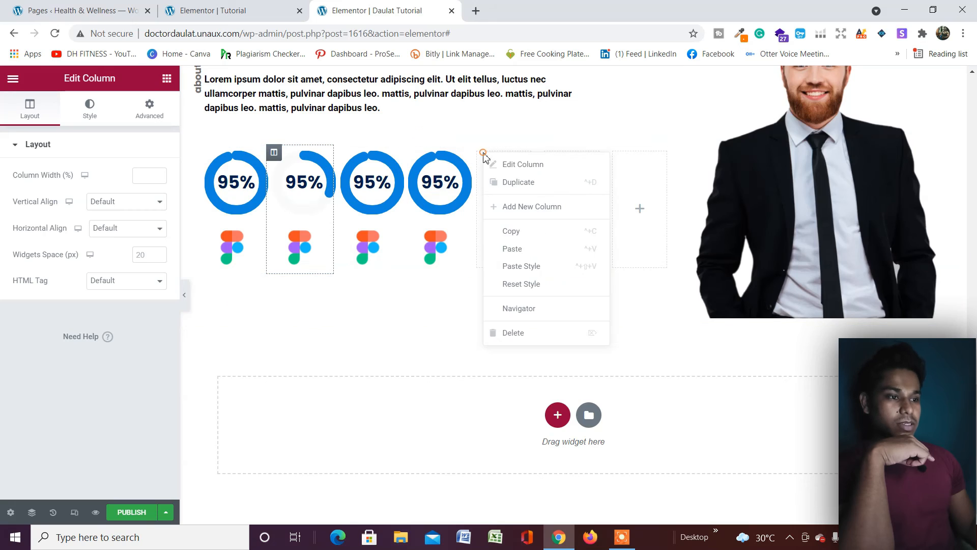
left_click(527, 332)
right_click(528, 152)
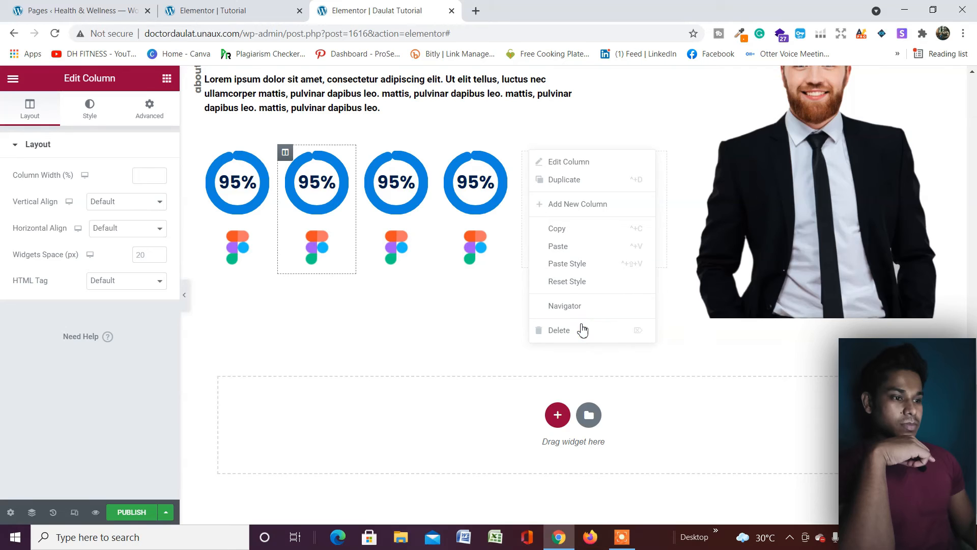
left_click(576, 329)
right_click(588, 154)
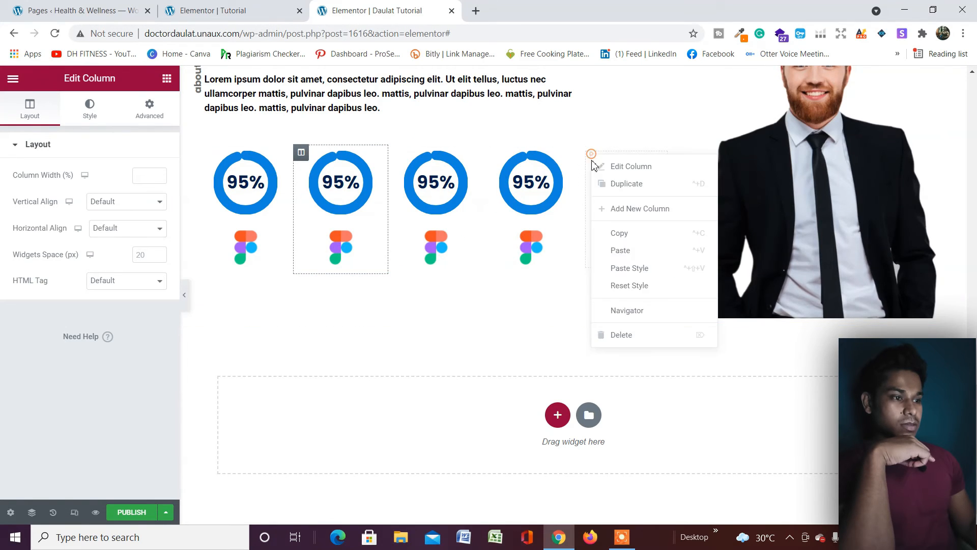
left_click(623, 334)
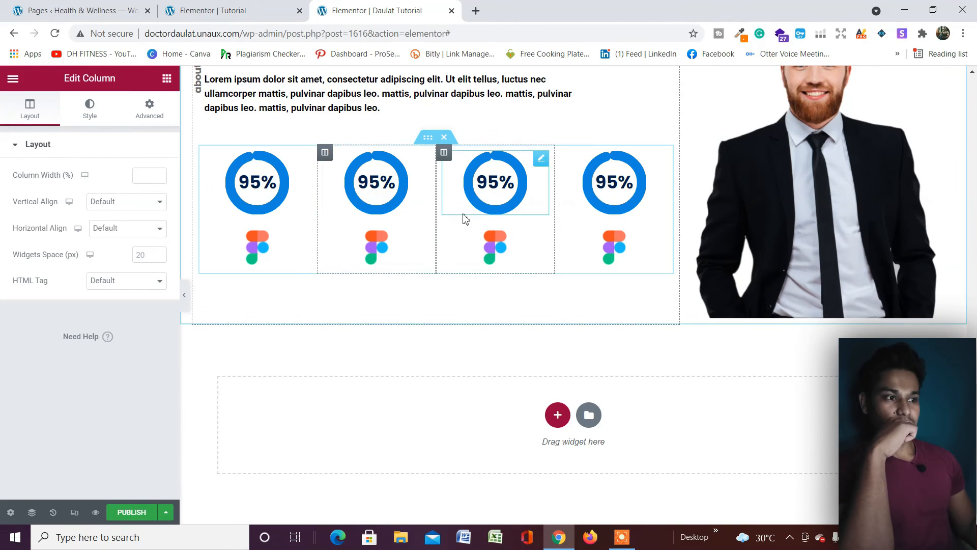
Undo the last column deletion to restore the empty fifth column, and set its width to 18%.
key("ctrl+z")
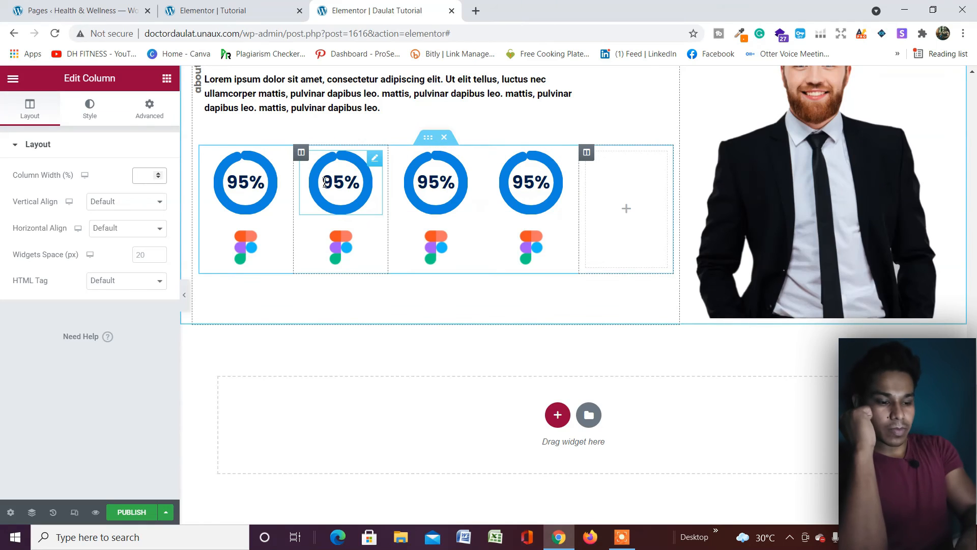
type("8")
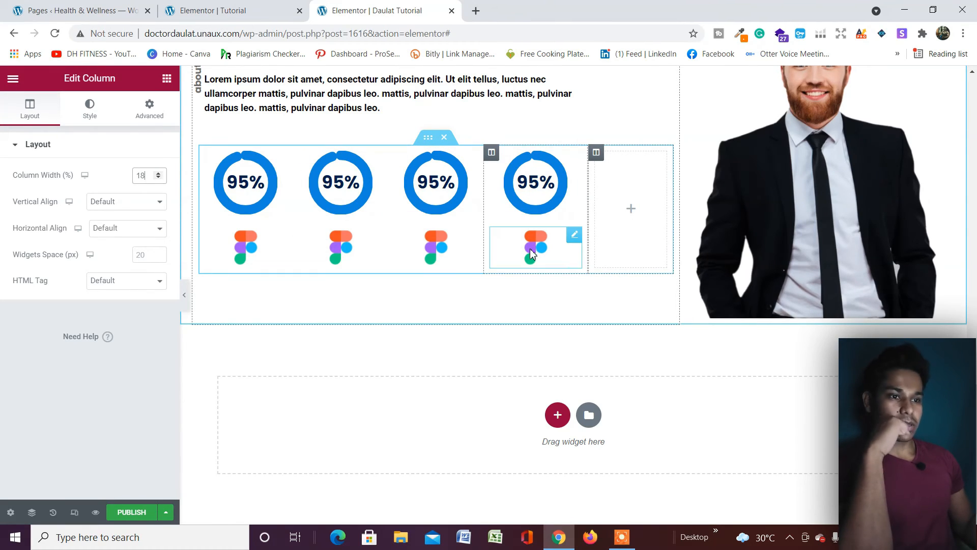
Replace the Figma logo in the second pie chart column with the Photoshop logo from the media library.
left_click(345, 253)
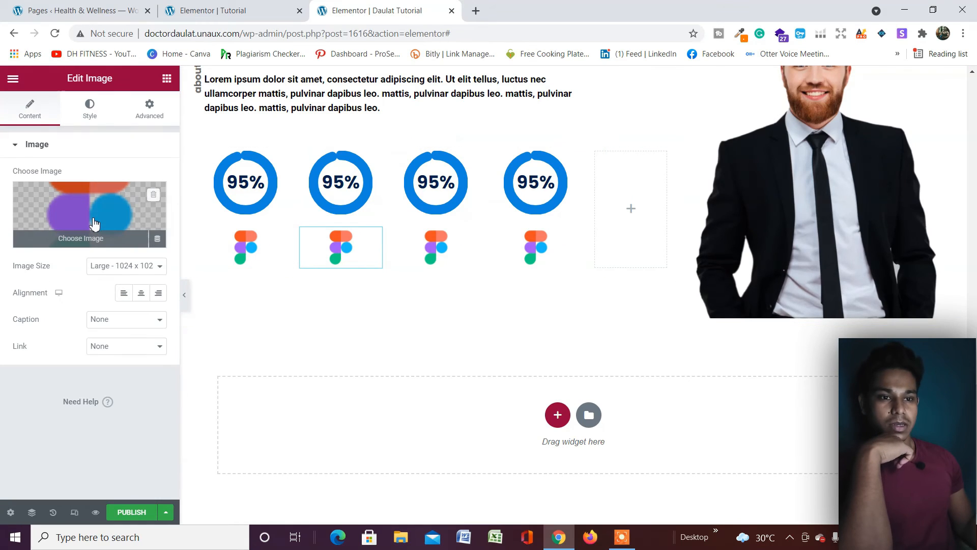
left_click(94, 224)
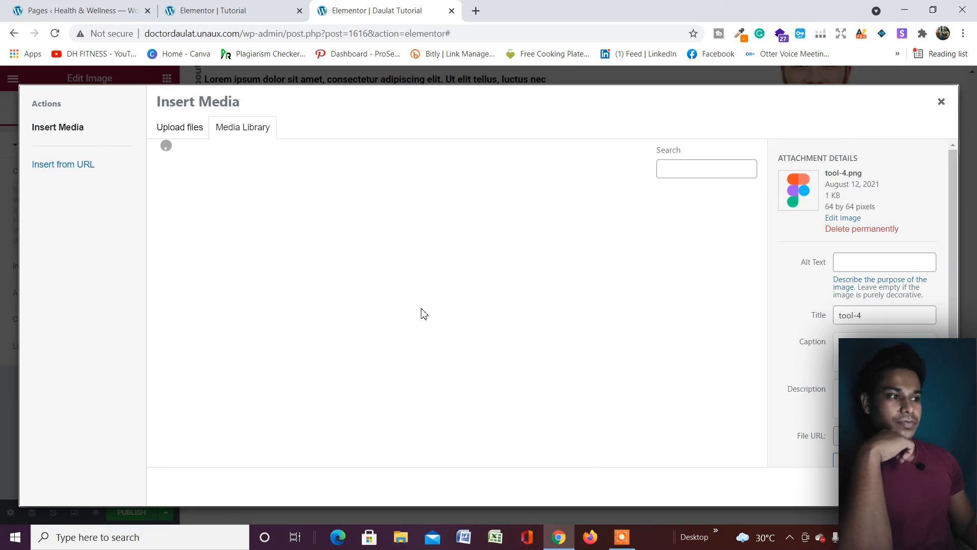
scroll(367, 297, "down", 5)
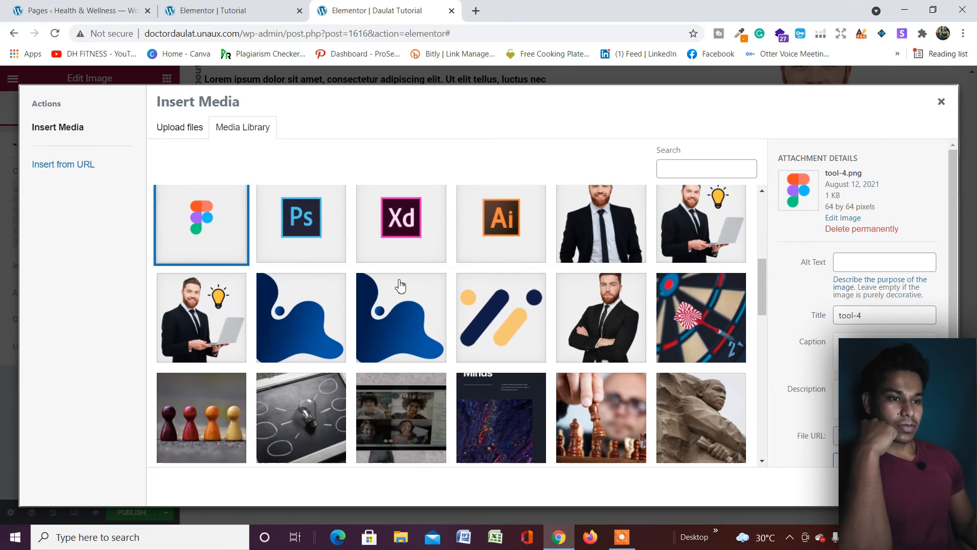
left_click(304, 250)
left_click(921, 486)
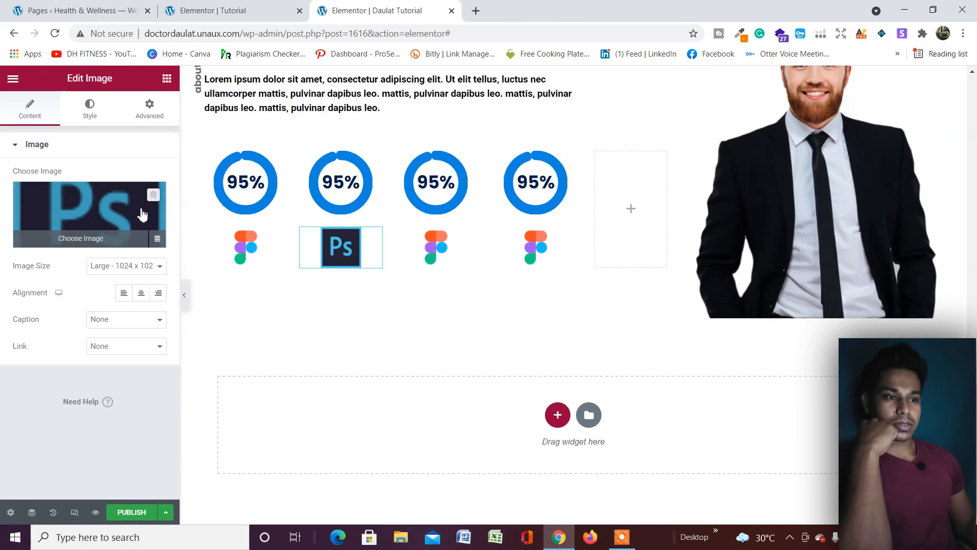
Replace the Figma logo in the third pie chart column with the Adobe Xd logo tool-2.png from the media library.
left_click(436, 247)
left_click(77, 216)
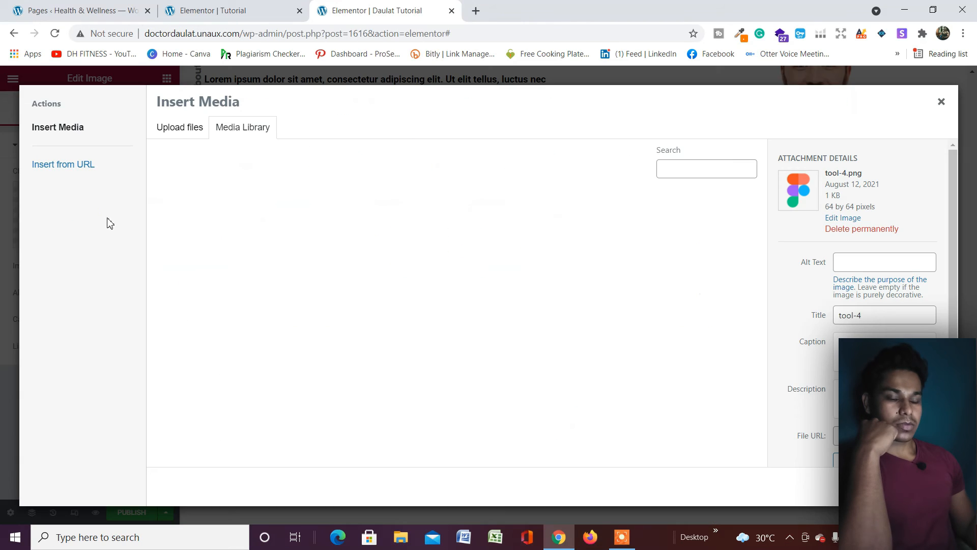
scroll(397, 290, "down", 5)
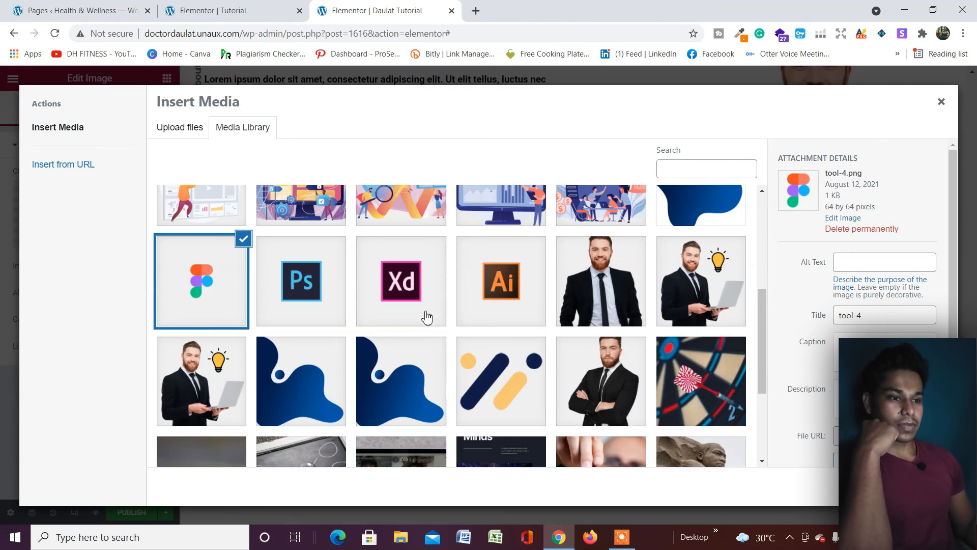
left_click(401, 288)
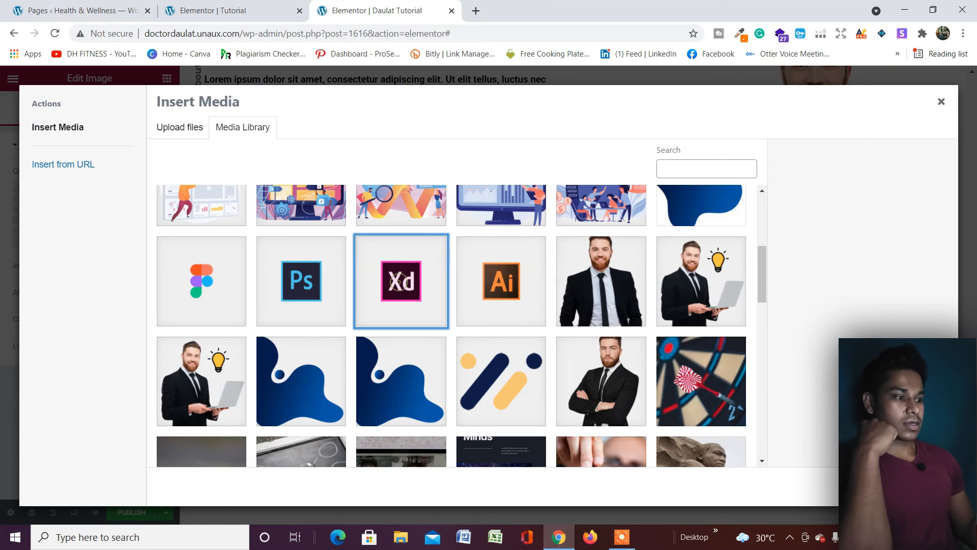
left_click(425, 298)
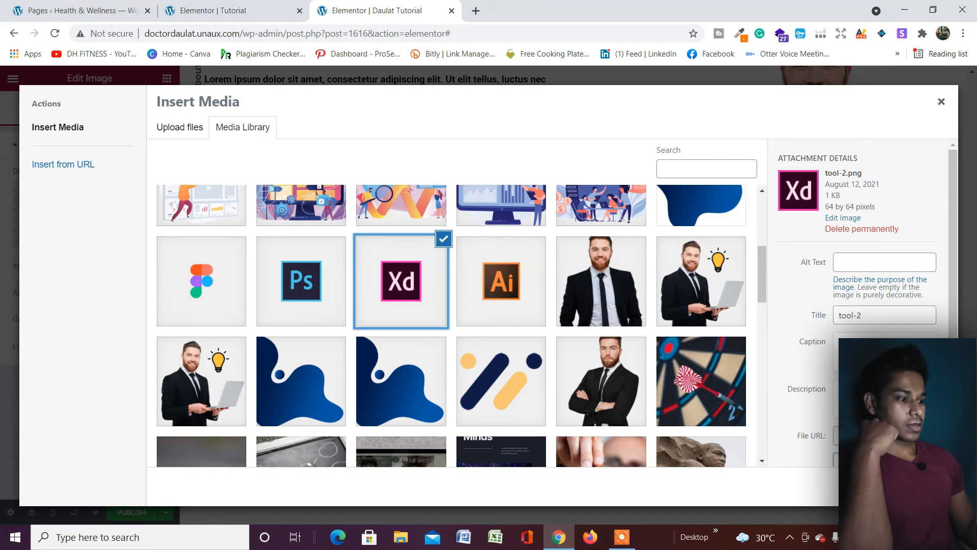
left_click(916, 486)
left_click(508, 378)
Replace the Figma logo in the fourth pie chart column with the Illustrator logo tool-1.png from the media library.
left_click(541, 242)
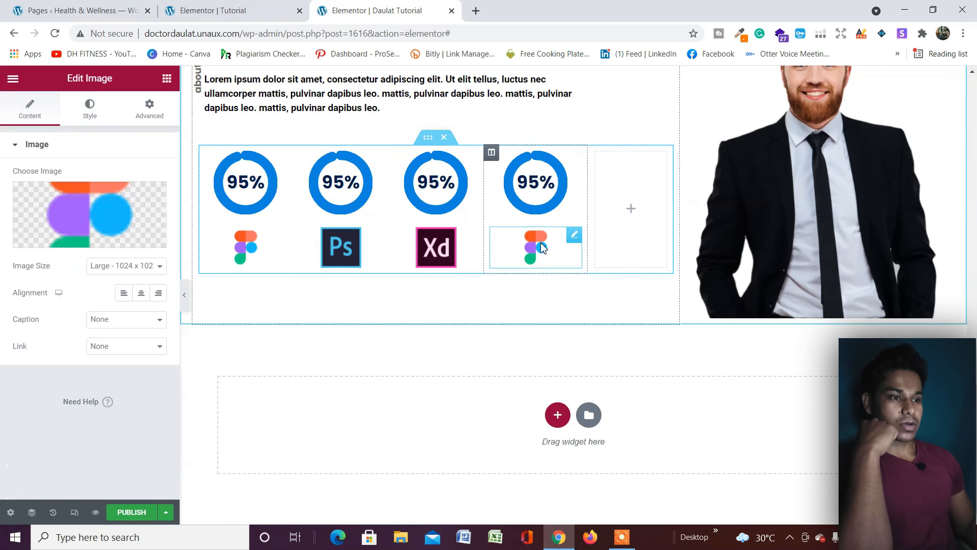
left_click(131, 217)
scroll(611, 346, "down", 5)
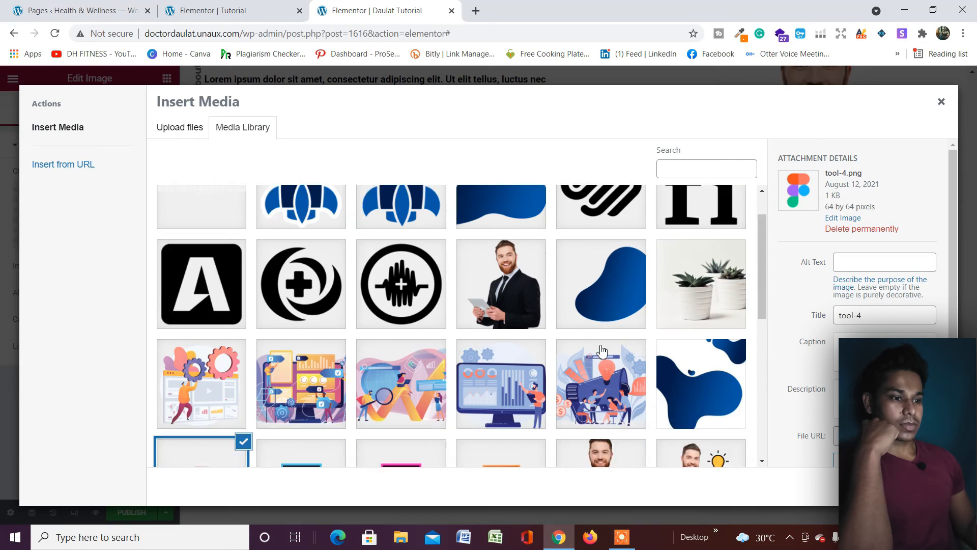
left_click(515, 238)
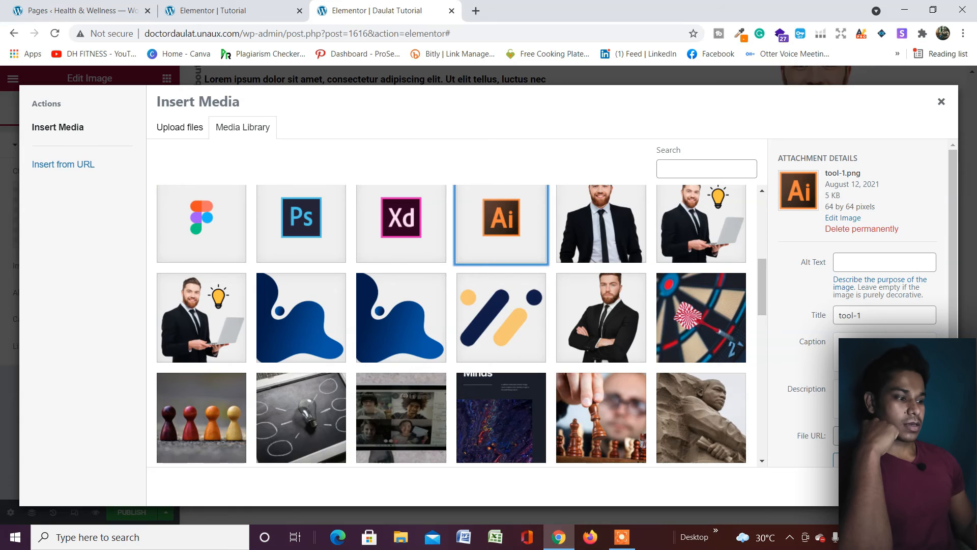
left_click(916, 486)
Examine the skills section with its four tool logos and preview the page at full width up to the hero section.
scroll(670, 315, "up", 2)
scroll(669, 316, "down", 1)
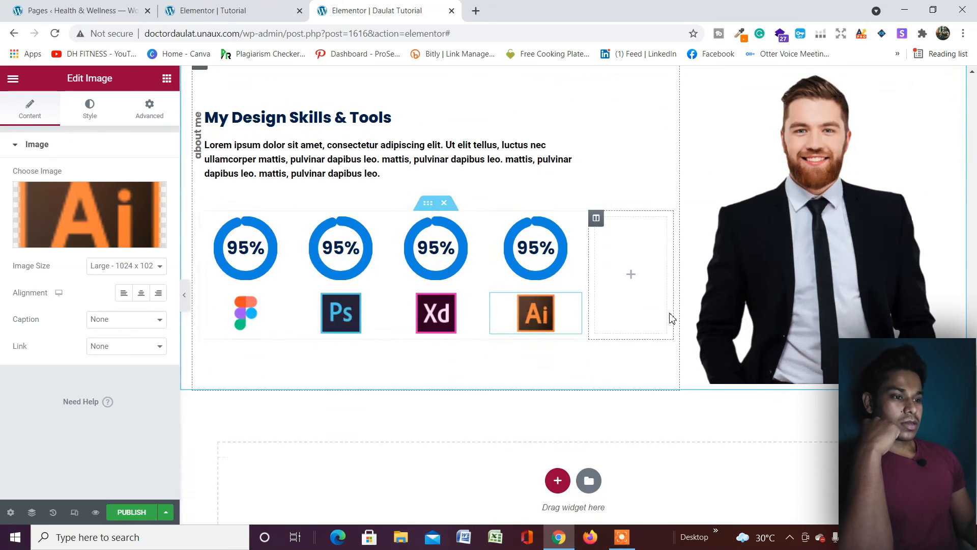
scroll(645, 270, "up", 2)
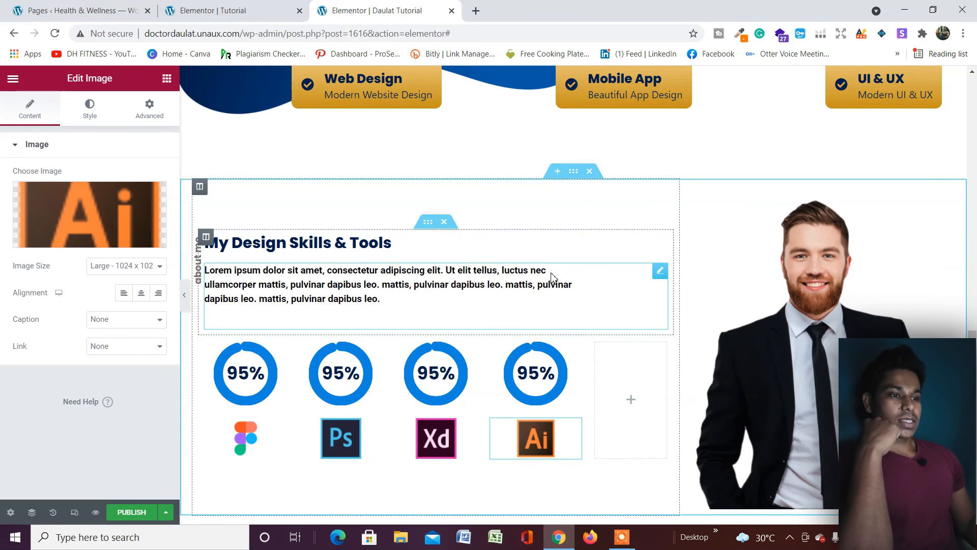
scroll(642, 275, "down", 2)
scroll(636, 280, "up", 1)
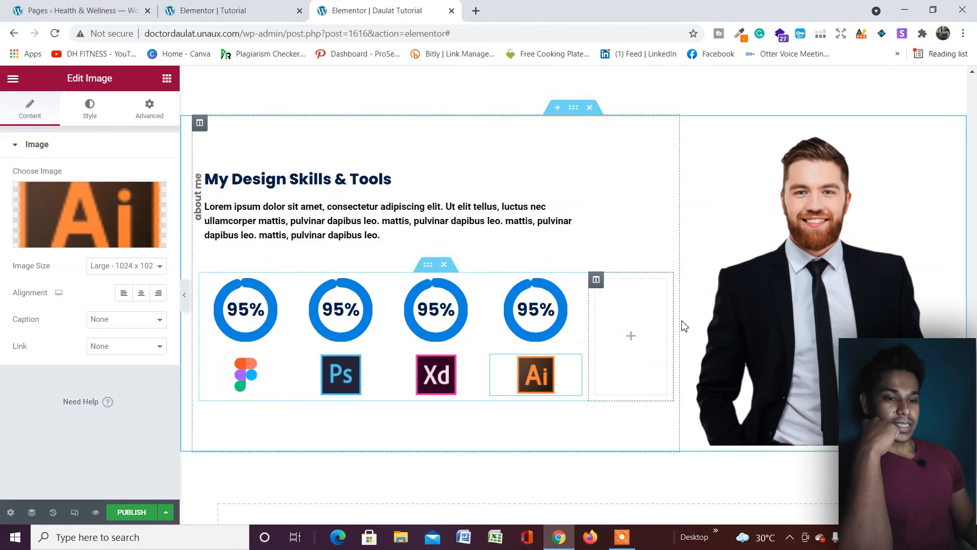
scroll(687, 340, "up", 1)
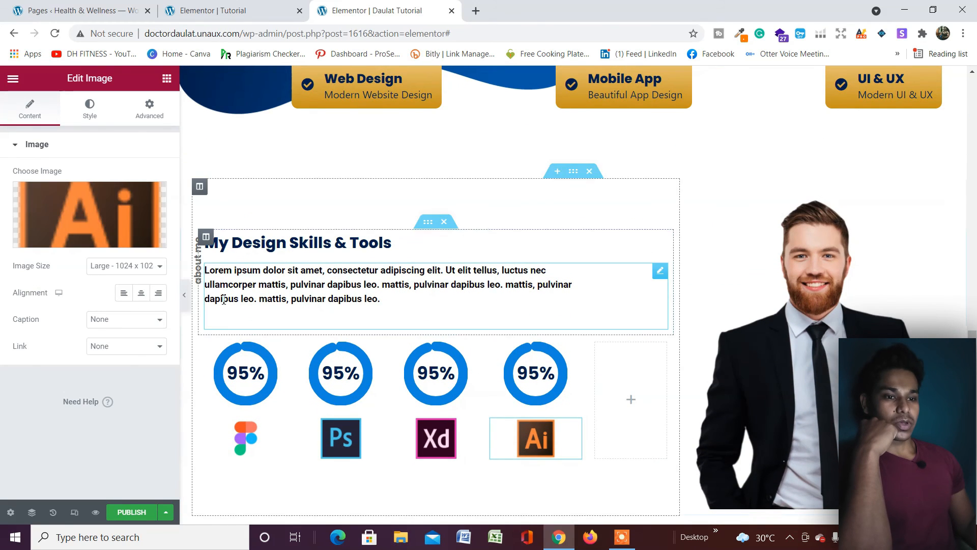
left_click(185, 297)
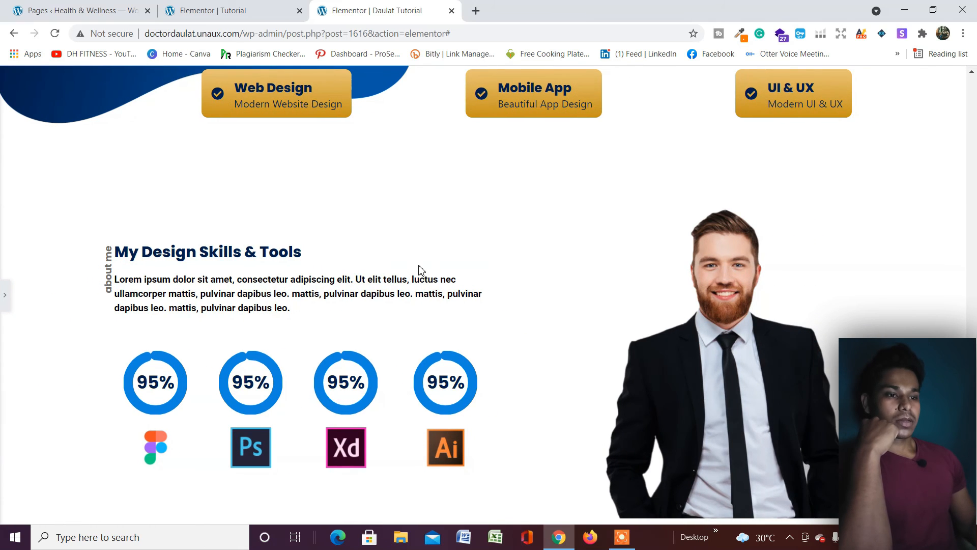
scroll(422, 269, "up", 12)
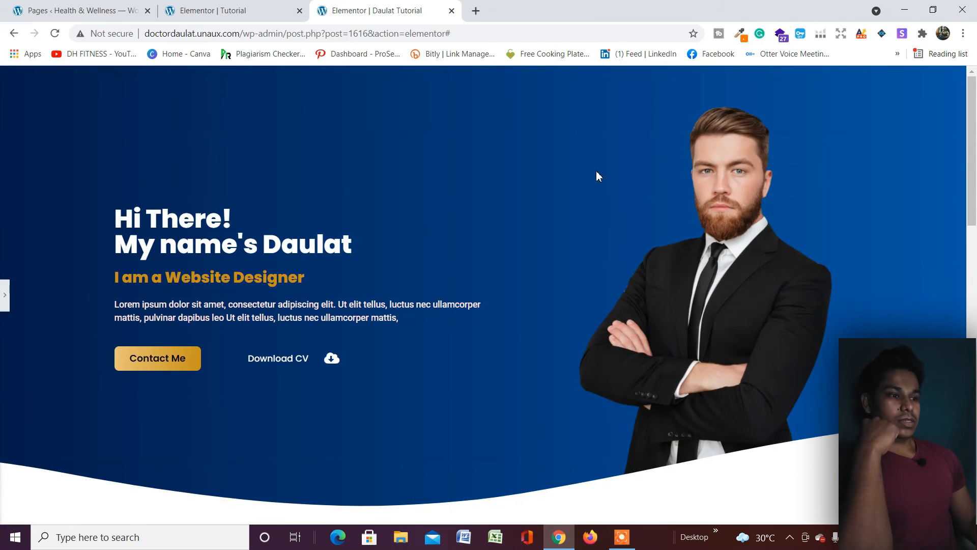
scroll(597, 171, "down", 15)
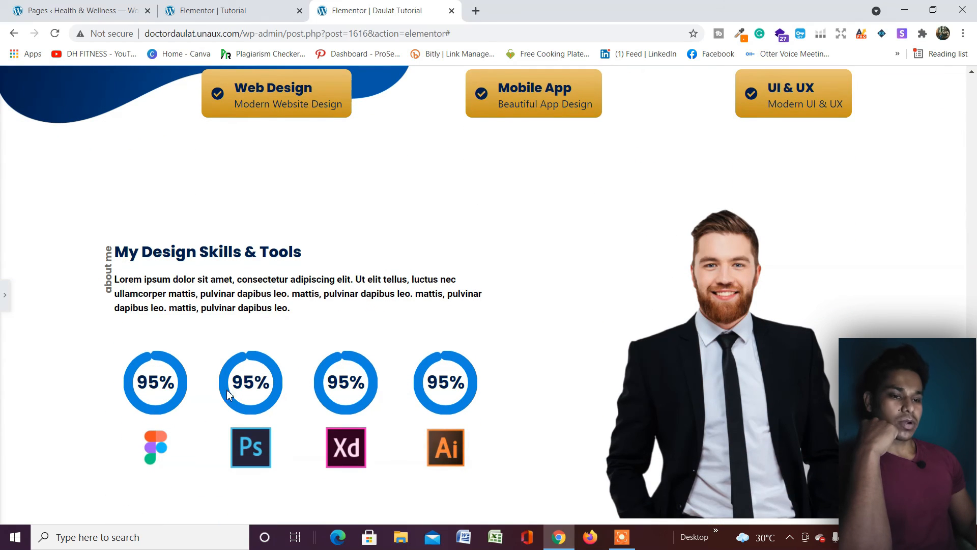
left_click(5, 296)
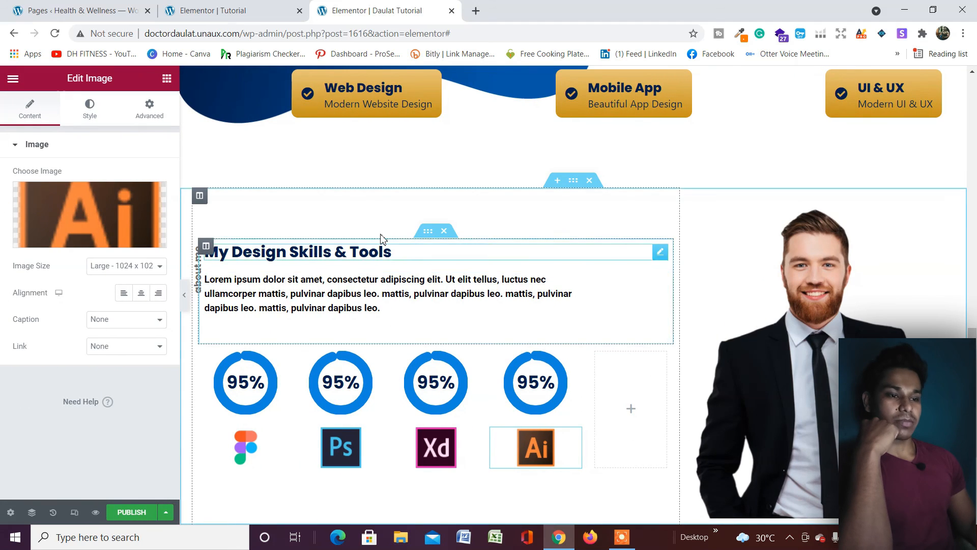
scroll(580, 220, "down", 2)
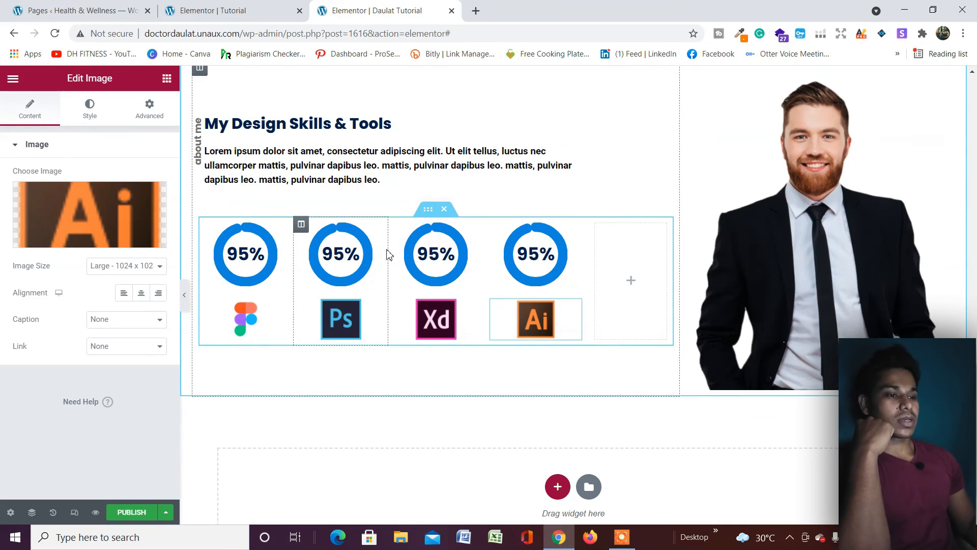
scroll(537, 214, "up", 2)
scroll(544, 253, "down", 2)
scroll(545, 253, "down", 2)
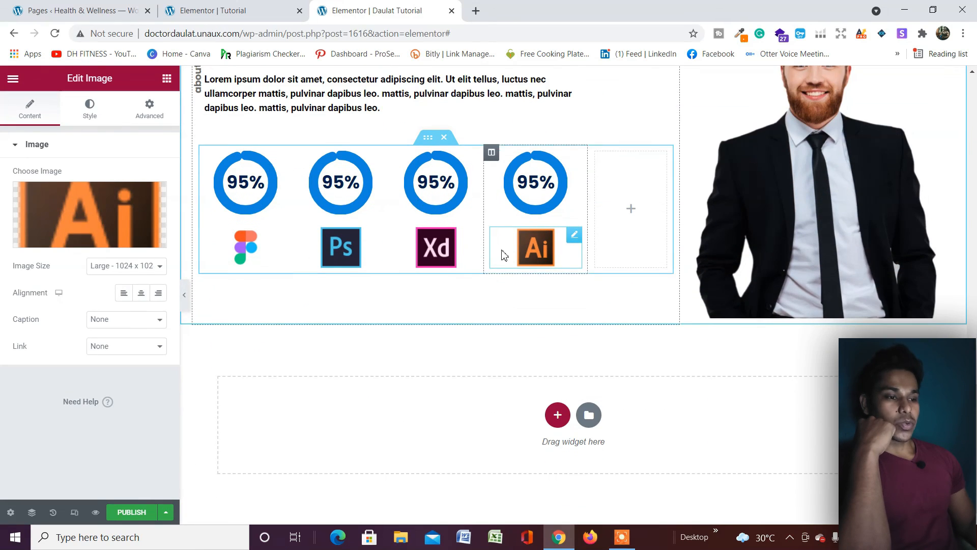
scroll(609, 240, "up", 3)
scroll(606, 243, "down", 1)
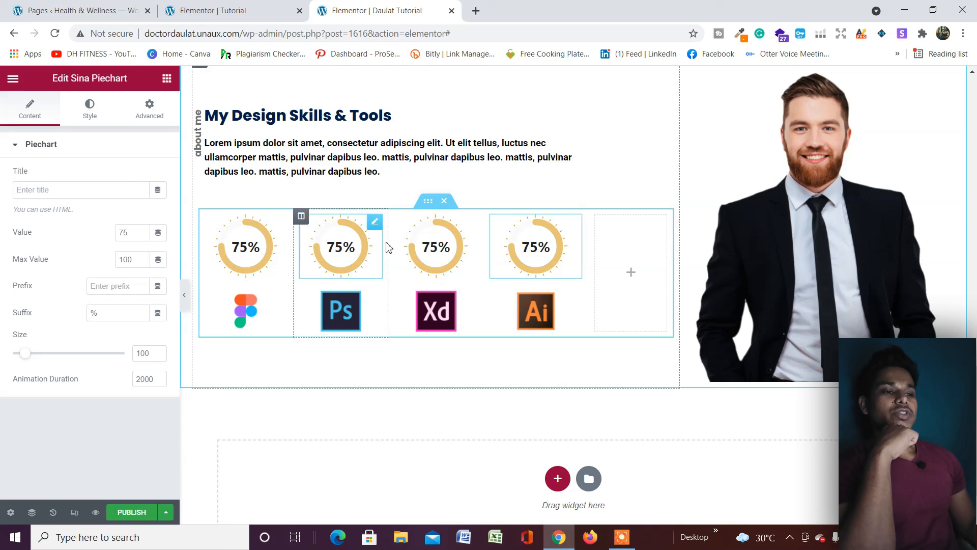
Examine the gold pie charts in the skills section against the rest of the page, including in the full-width preview.
scroll(439, 233, "up", 3)
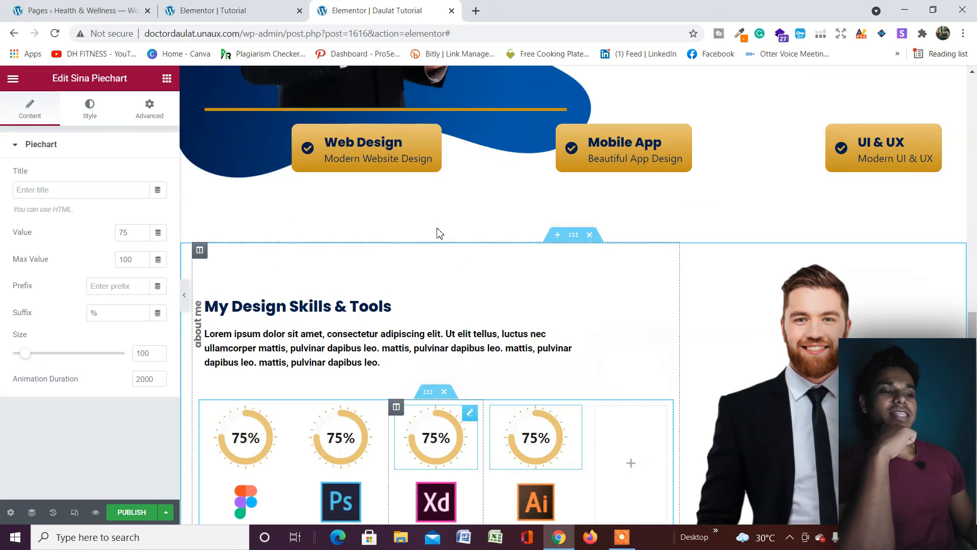
scroll(405, 225, "down", 3)
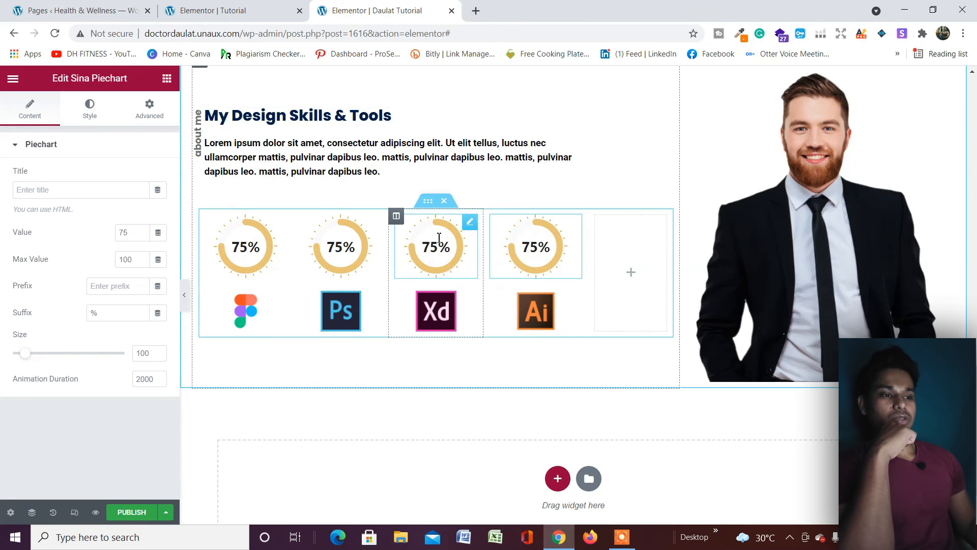
scroll(339, 213, "down", 1)
scroll(341, 214, "up", 1)
scroll(341, 214, "down", 1)
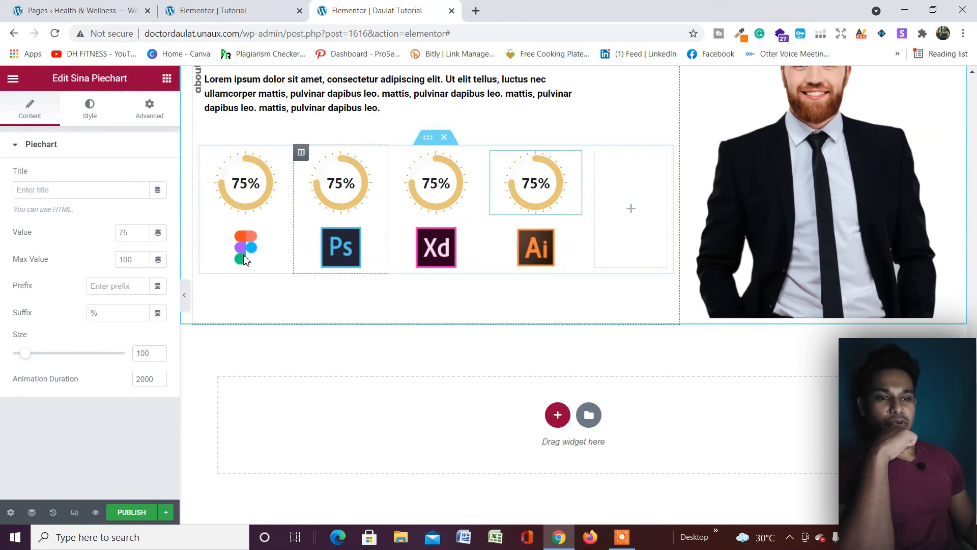
scroll(188, 303, "up", 3)
left_click(185, 295)
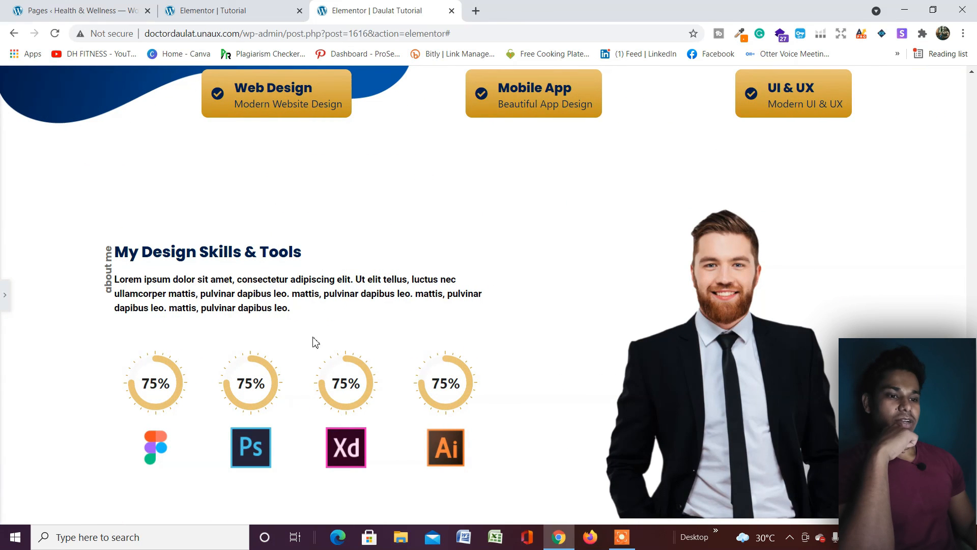
scroll(661, 190, "up", 12)
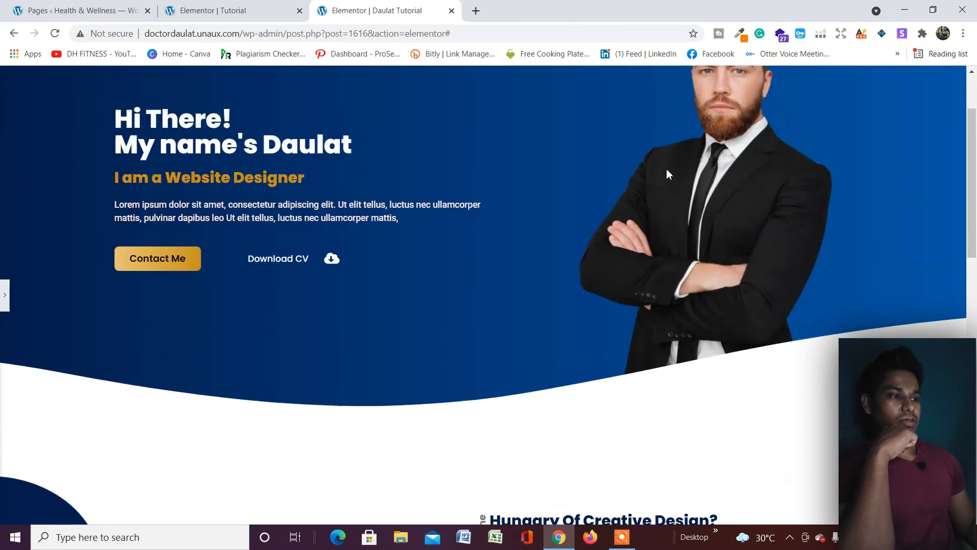
scroll(632, 127, "down", 5)
scroll(633, 126, "down", 8)
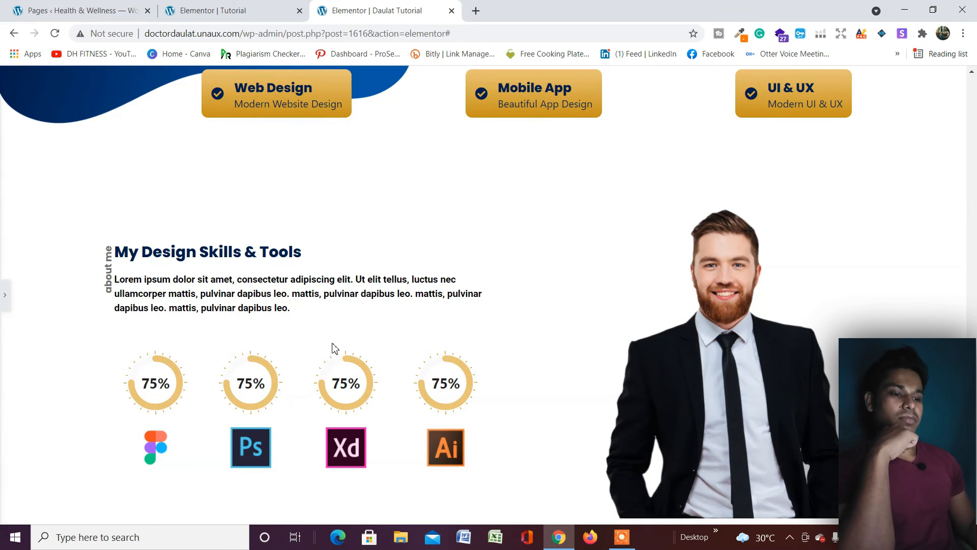
left_click(8, 304)
scroll(508, 218, "down", 3)
scroll(560, 203, "up", 1)
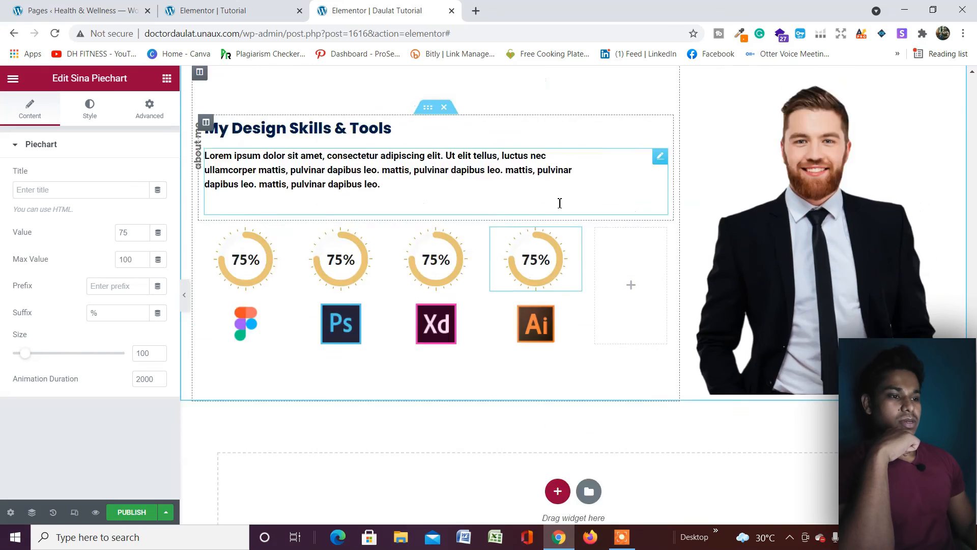
scroll(560, 214, "up", 2)
scroll(560, 229, "down", 4)
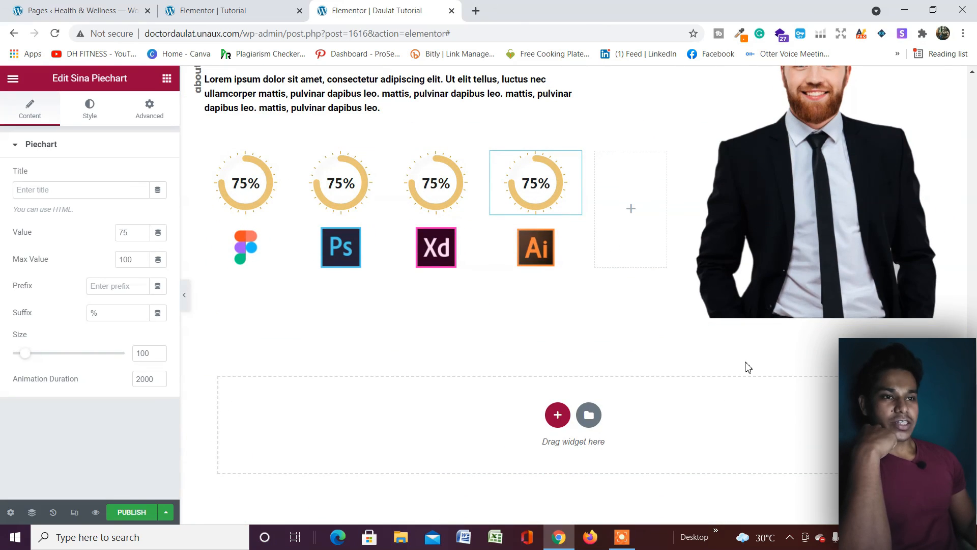